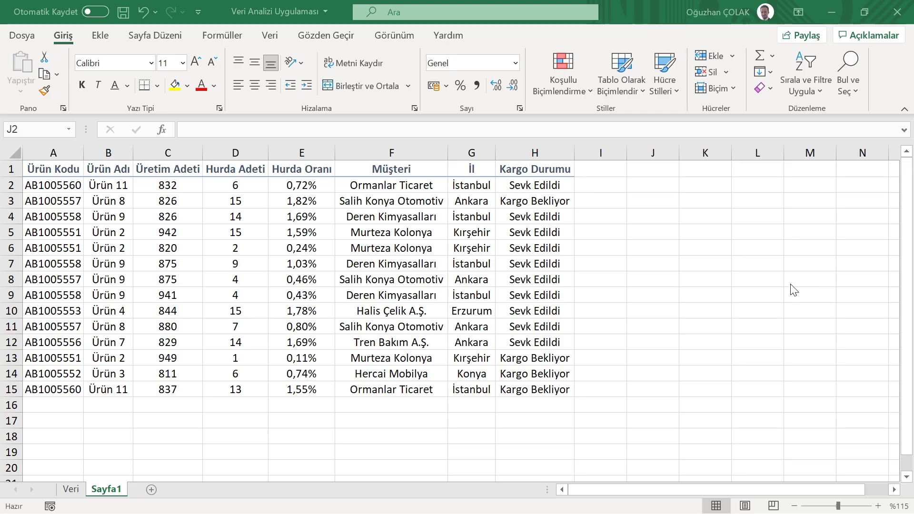
Add a Yeni Not to cell J2 reading 'Merhaba. Bu hücrede formül vardır.'
left_click(652, 187)
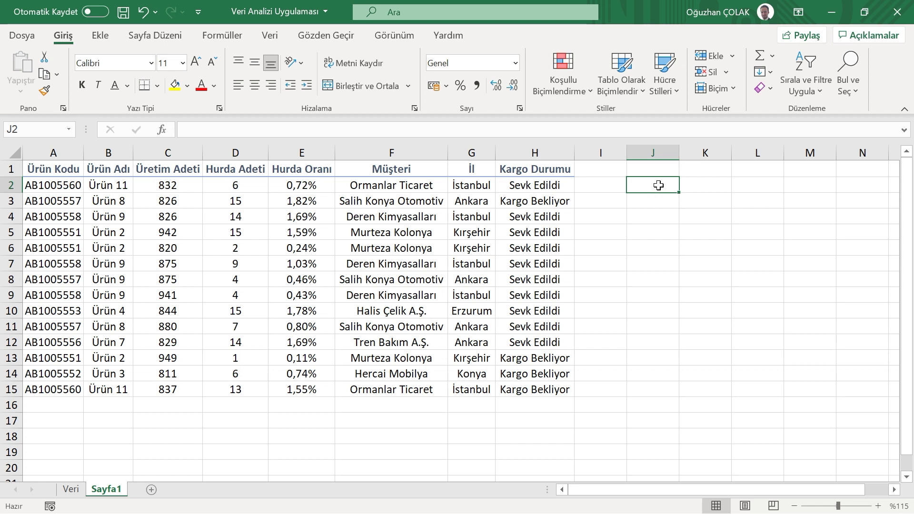
right_click(658, 185)
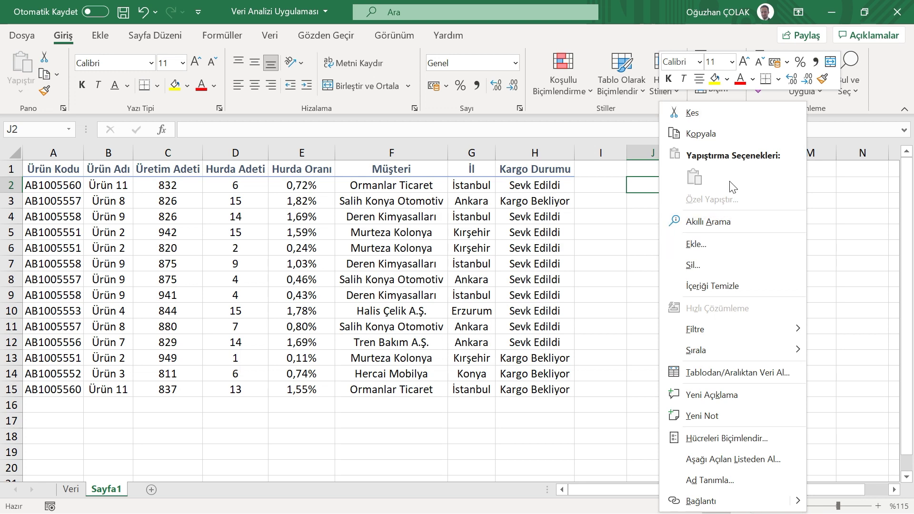
left_click(720, 412)
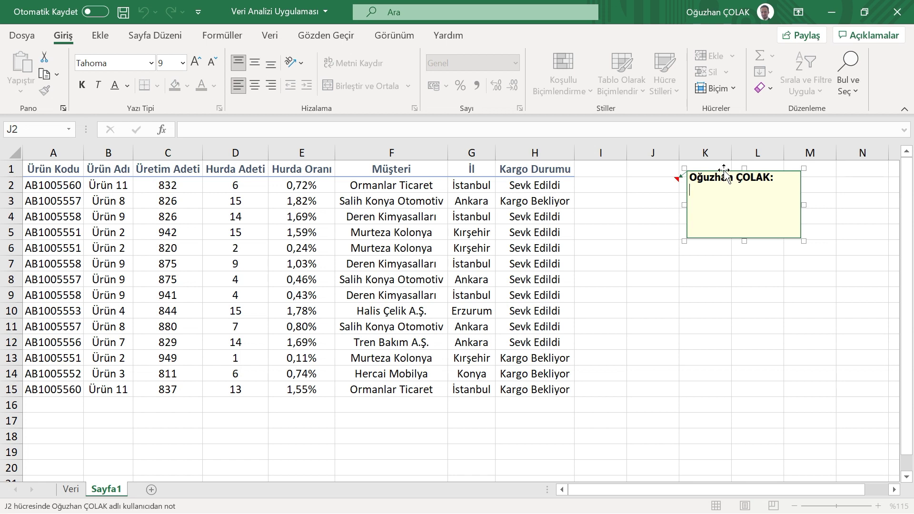
type("Merhaba. Bu ")
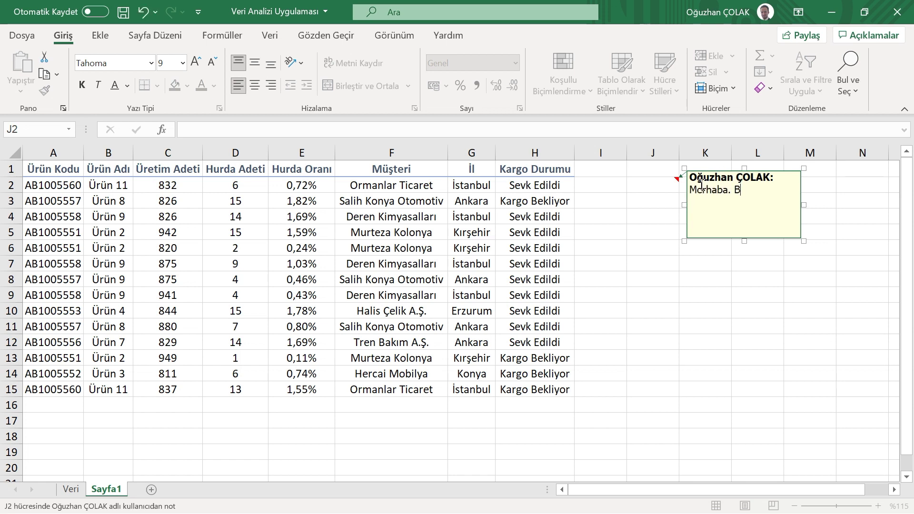
type("hücrede formül vardır.")
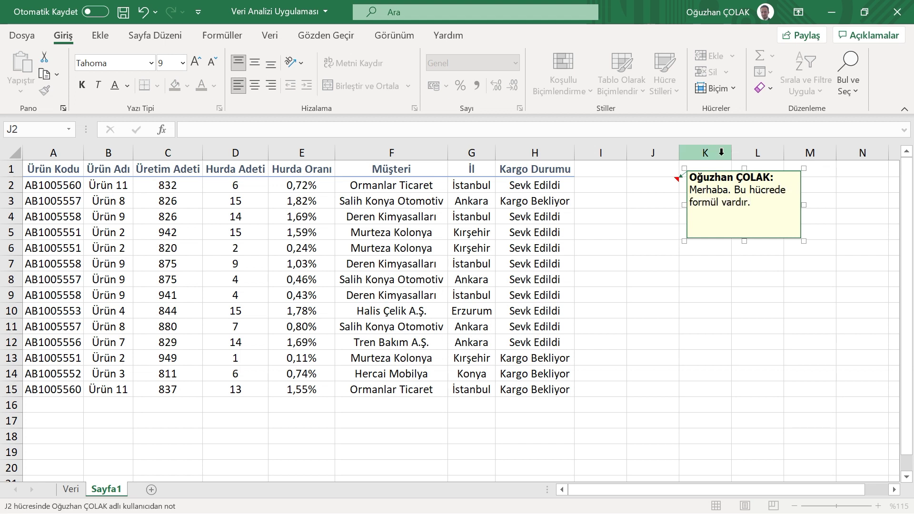
left_click(747, 288)
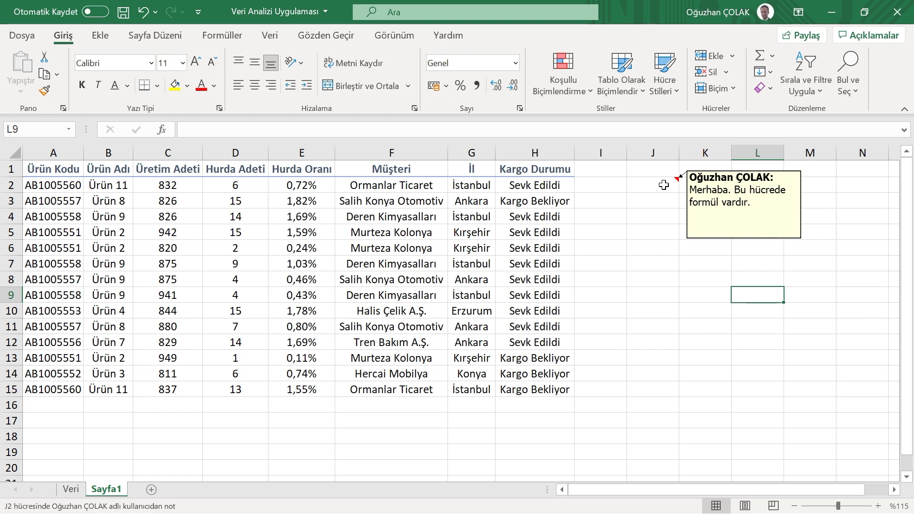
Delete J2's existing note and insert a fresh empty note in its place
left_click(657, 181)
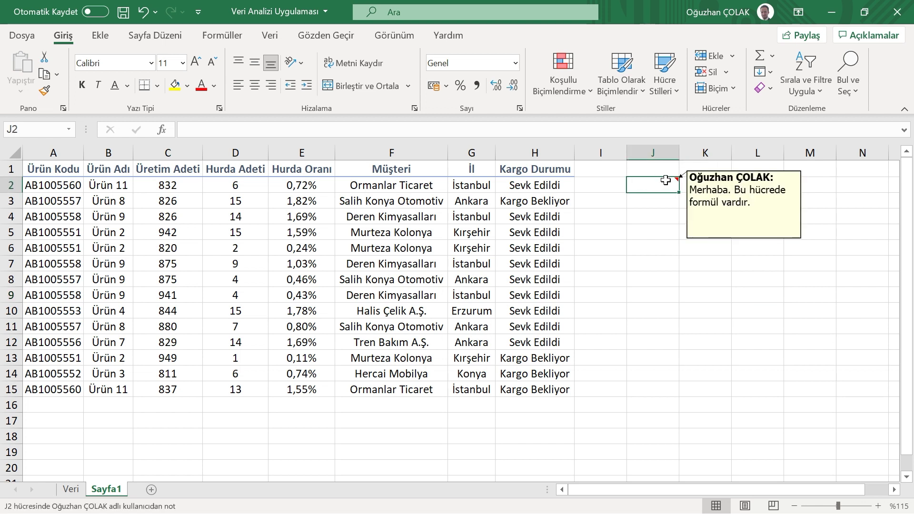
right_click(665, 180)
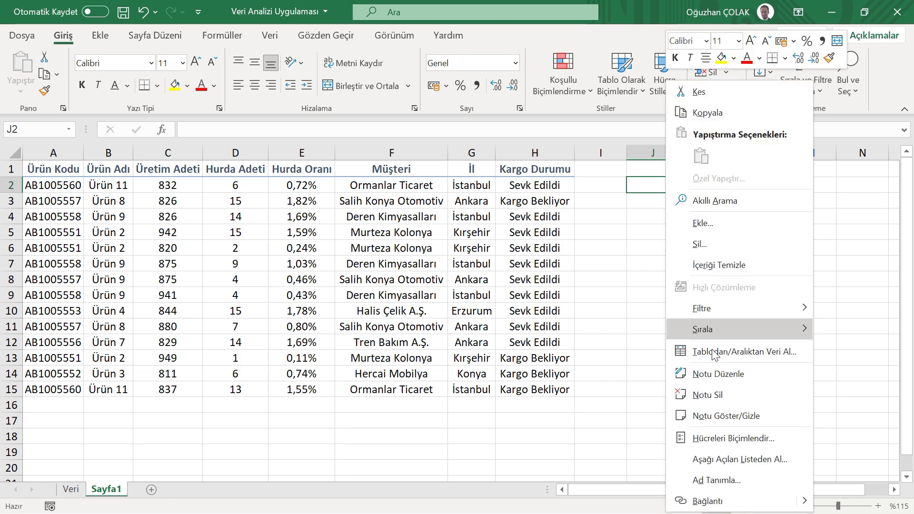
left_click(720, 390)
right_click(662, 186)
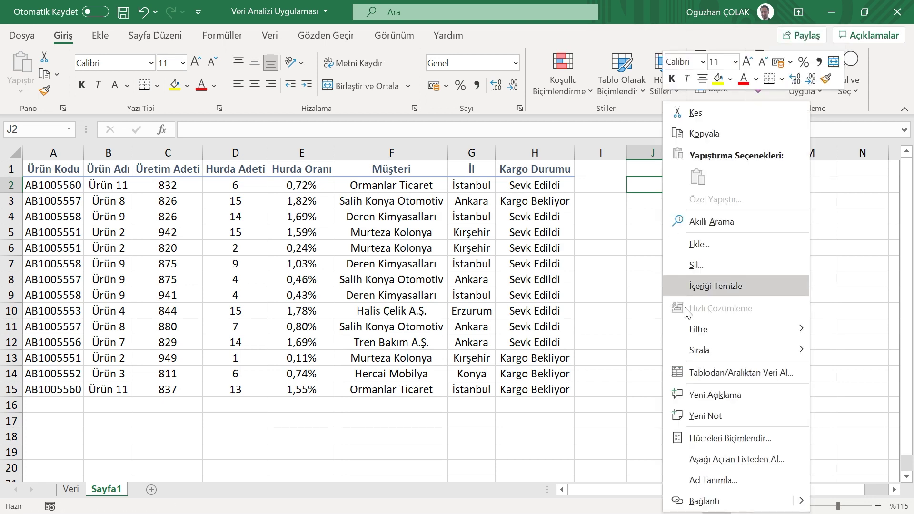
left_click(703, 414)
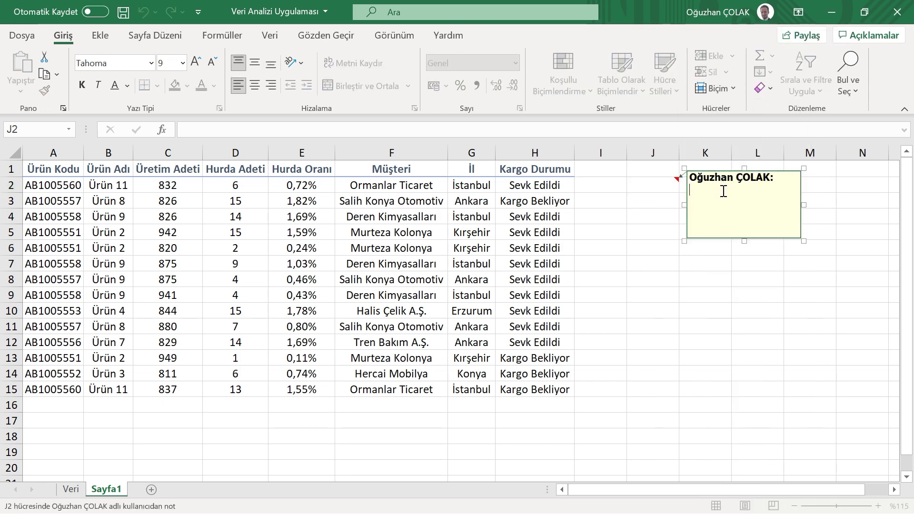
Open the Açıklama Biçimlendir settings for the new note box, then close them
left_click(696, 189)
right_click(689, 188)
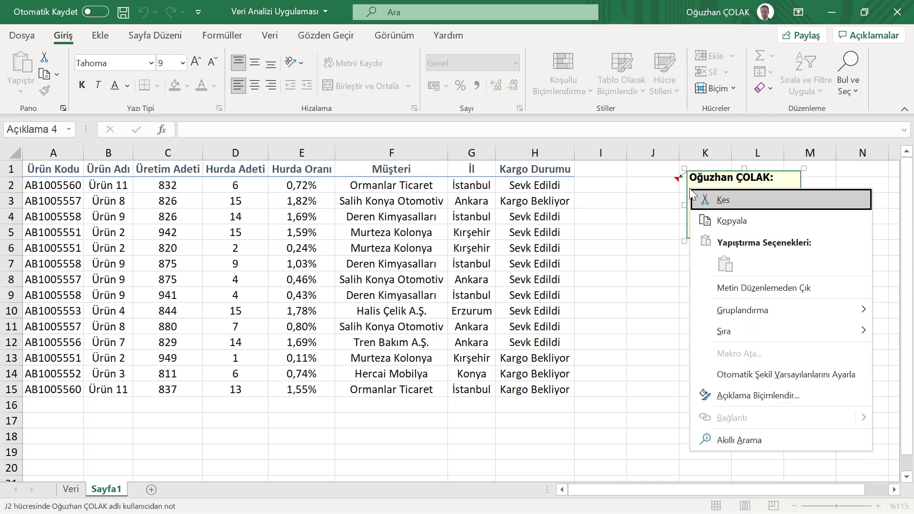
left_click(743, 396)
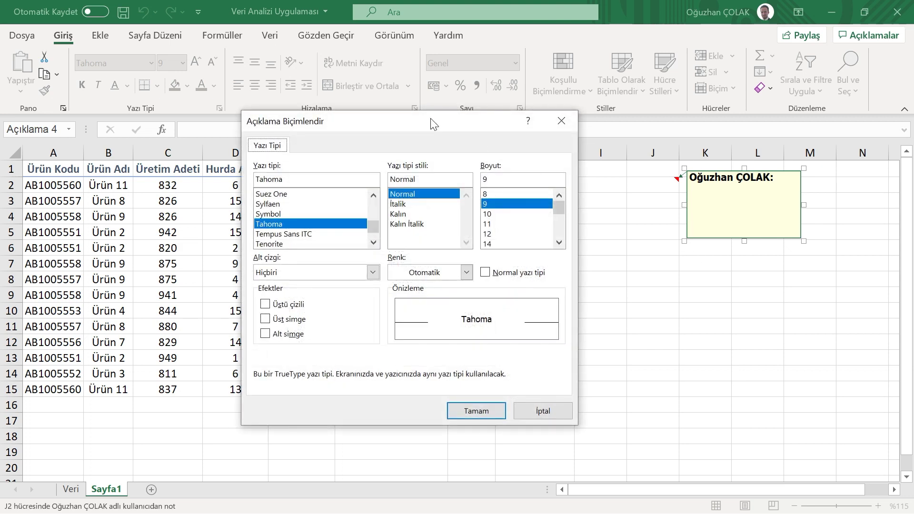
left_click_drag(294, 128, 382, 130)
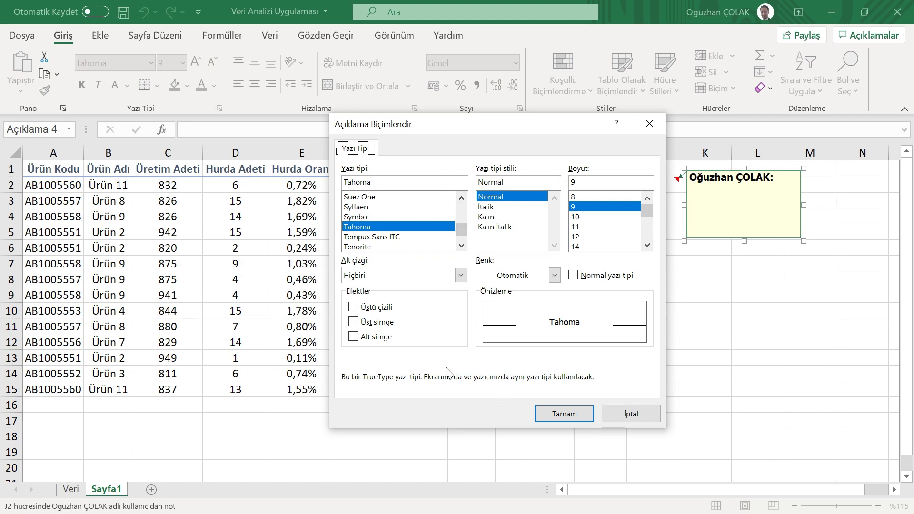
left_click(638, 411)
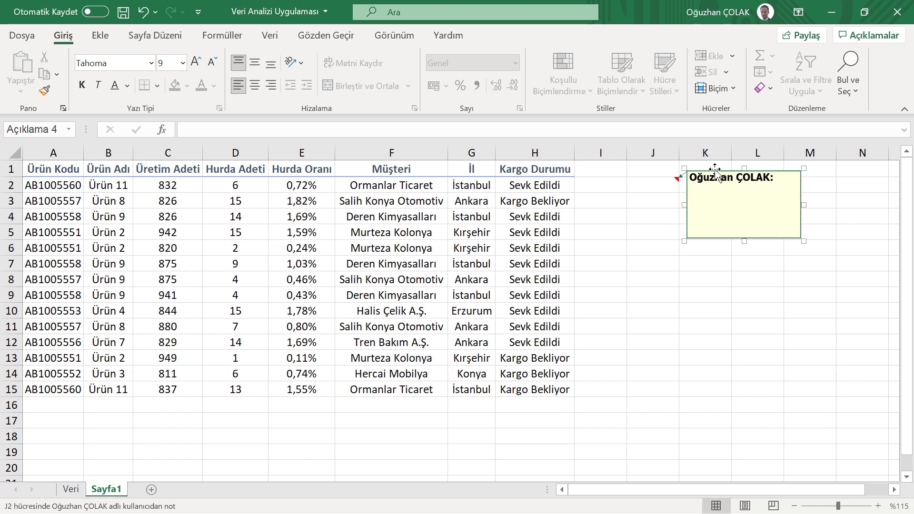
Set the J2 note's fill colour to turquoise (Açık Deniz Mavisi) under Renkler ve Çizgiler
right_click(715, 171)
left_click(770, 380)
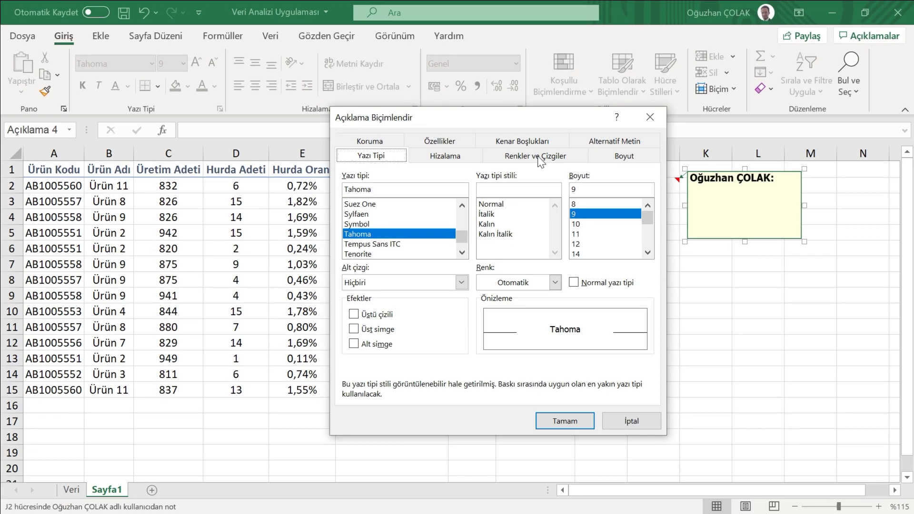
left_click(539, 157)
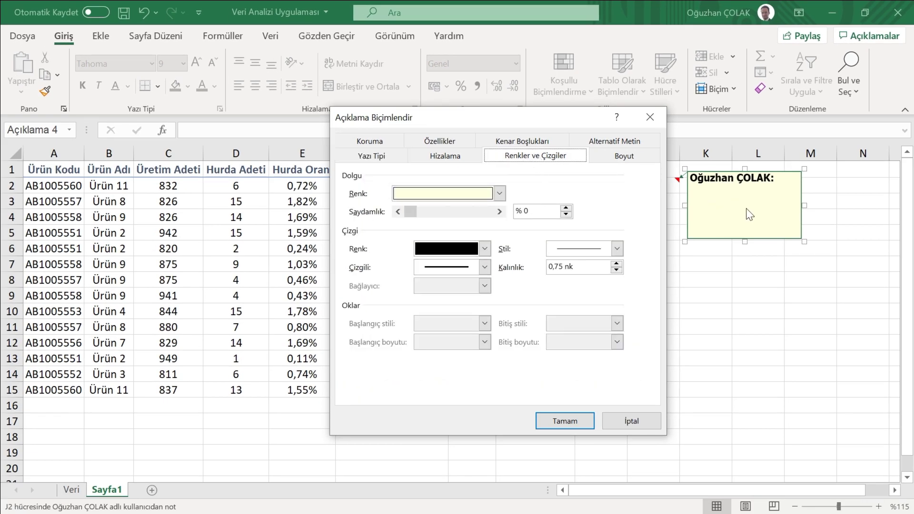
left_click(499, 194)
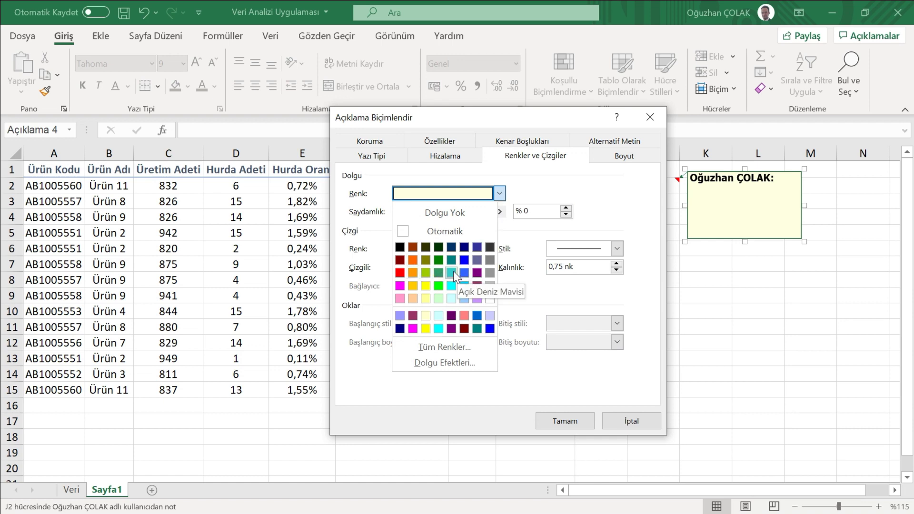
left_click(452, 271)
left_click(568, 423)
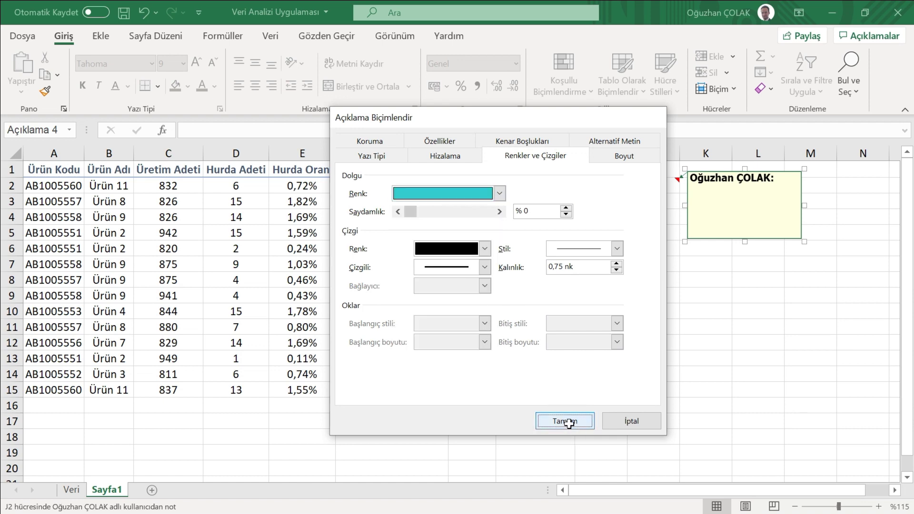
right_click(725, 171)
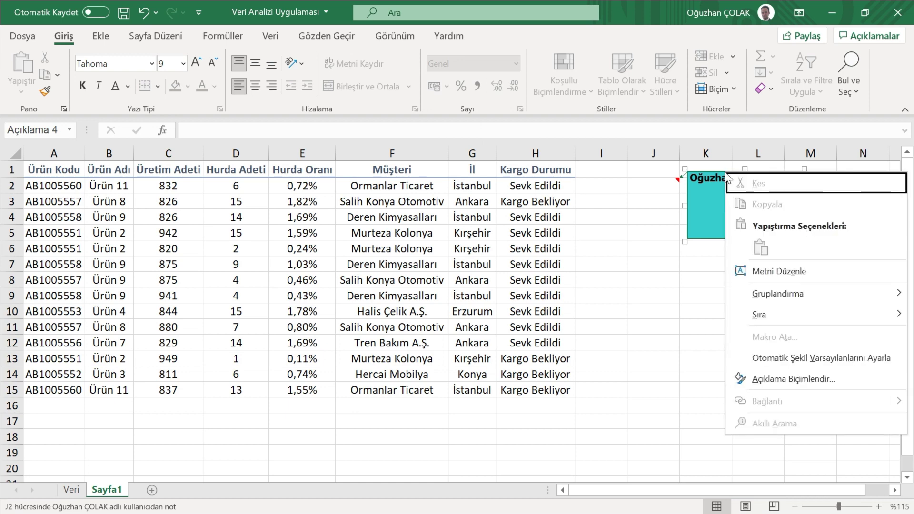
Apply the Balık fosili texture from Dolgu Efektleri as the J2 note's fill
left_click(777, 380)
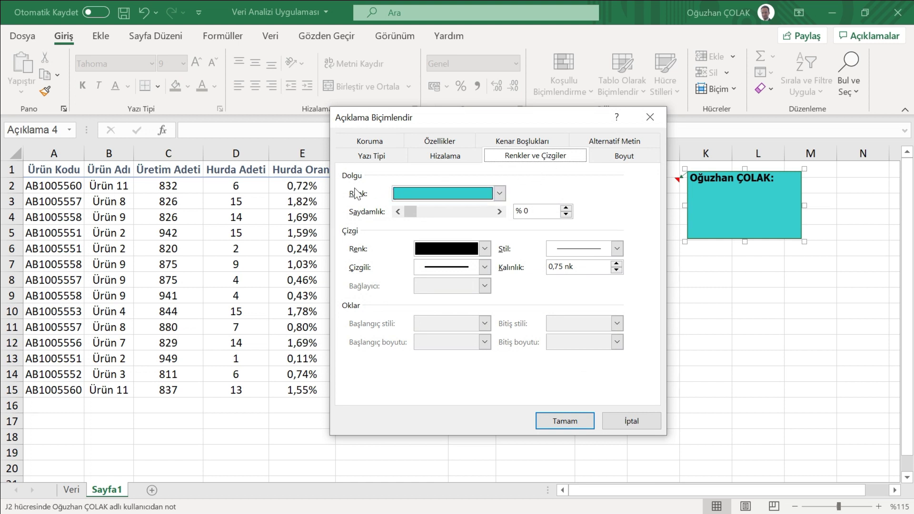
left_click(499, 193)
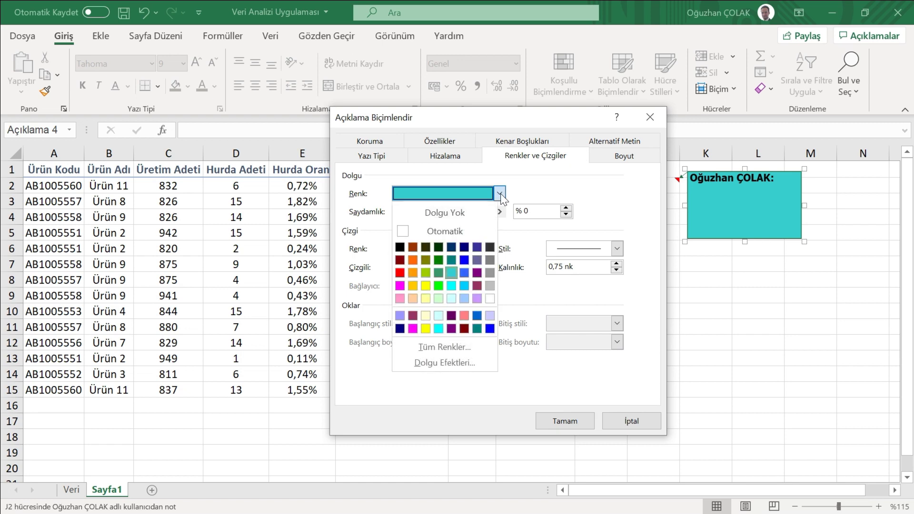
left_click(459, 360)
left_click_drag(523, 113, 479, 111)
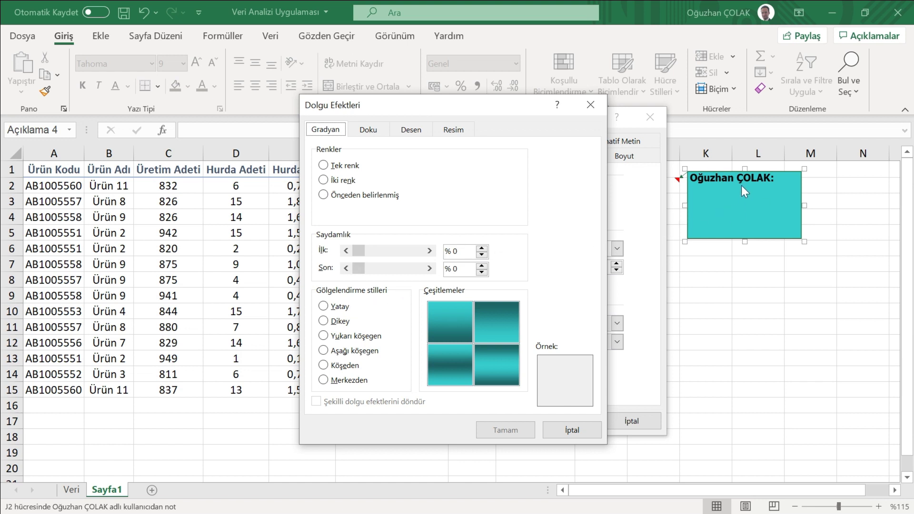
left_click(368, 130)
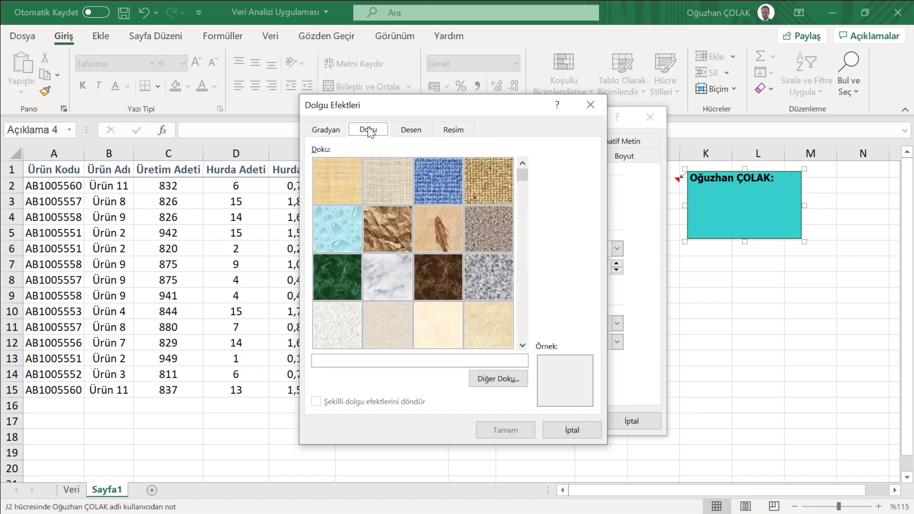
left_click(443, 227)
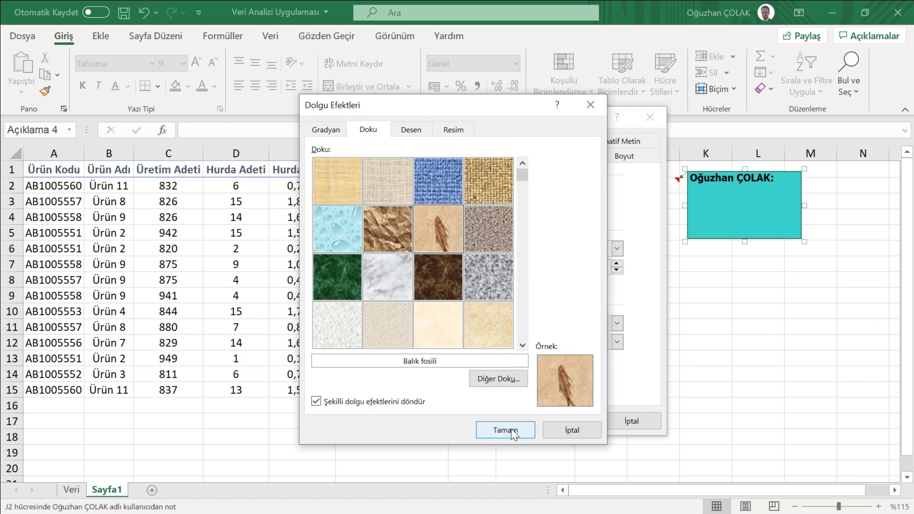
left_click(511, 430)
left_click(577, 419)
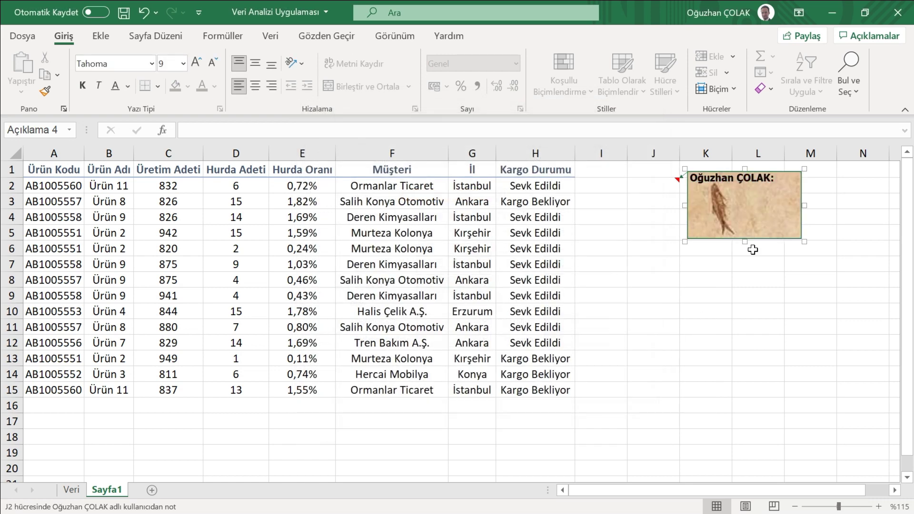
right_click(730, 169)
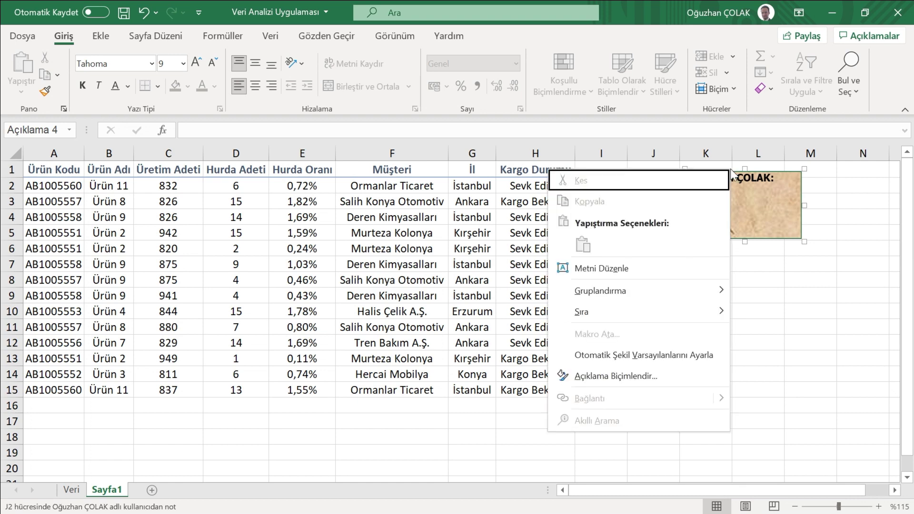
Open Fill Effects for the J2 note and start choosing a picture on the Picture tab
left_click(641, 370)
left_click(499, 194)
left_click(499, 194)
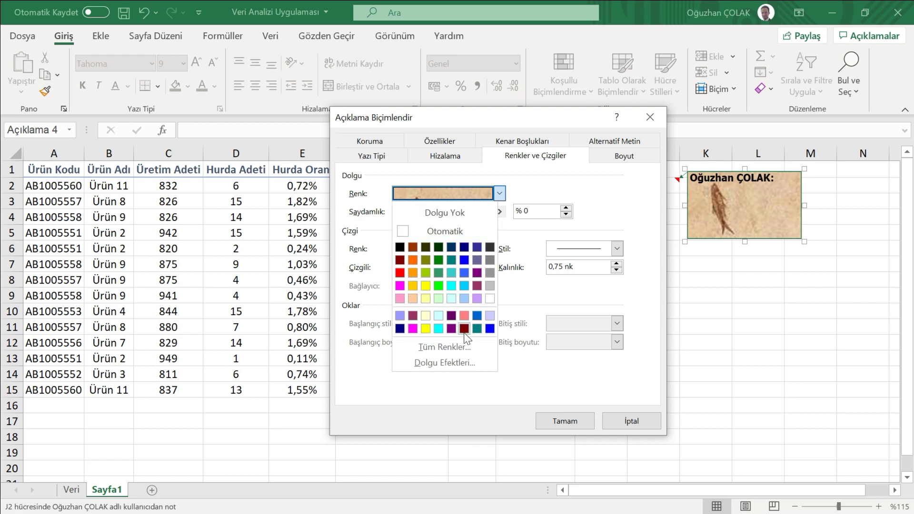
left_click(450, 364)
left_click(466, 138)
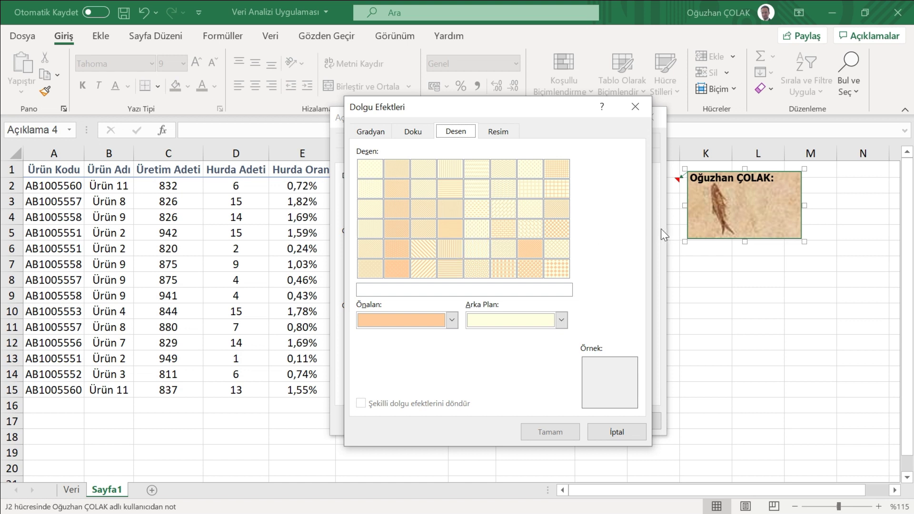
left_click(514, 138)
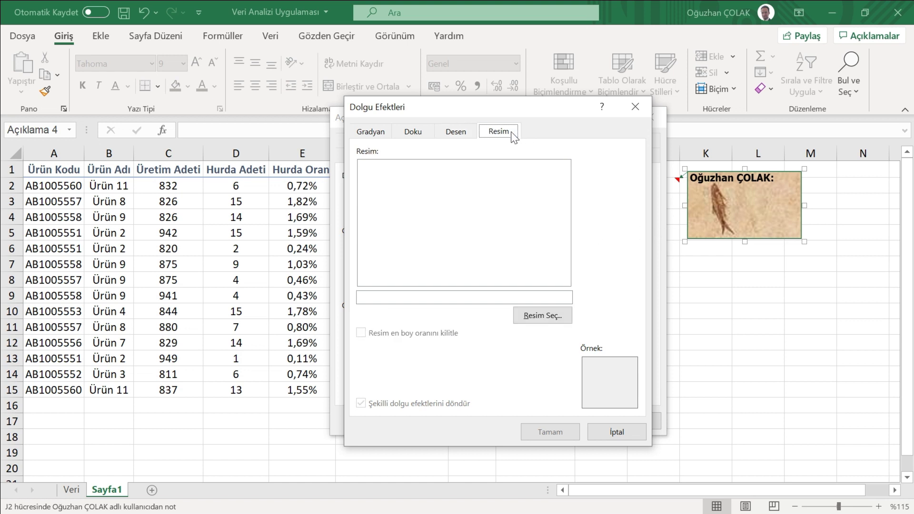
left_click(543, 316)
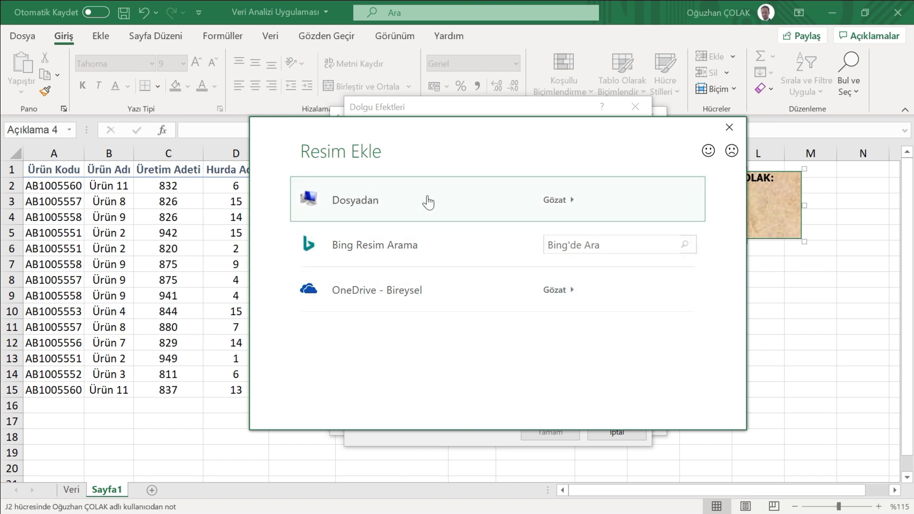
Use the excel-egitimi image from the Desktop as the note's picture fill and confirm
left_click(428, 202)
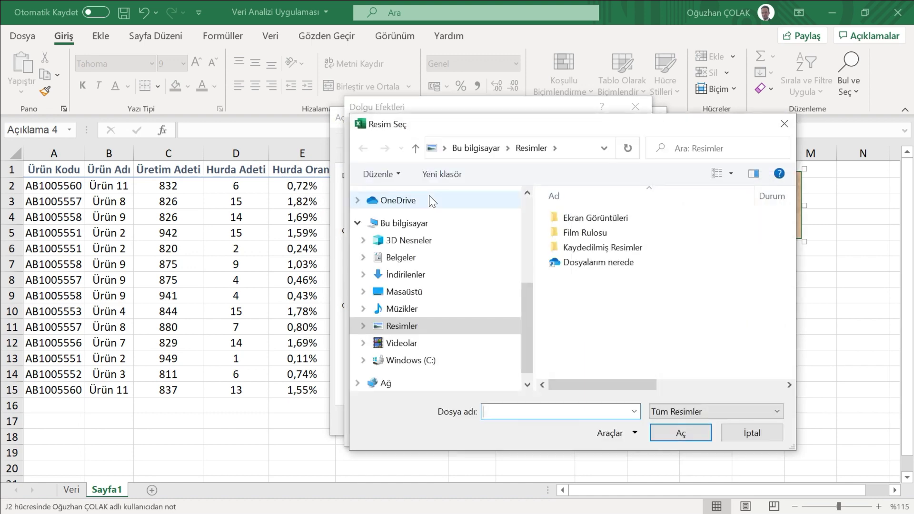
left_click(409, 292)
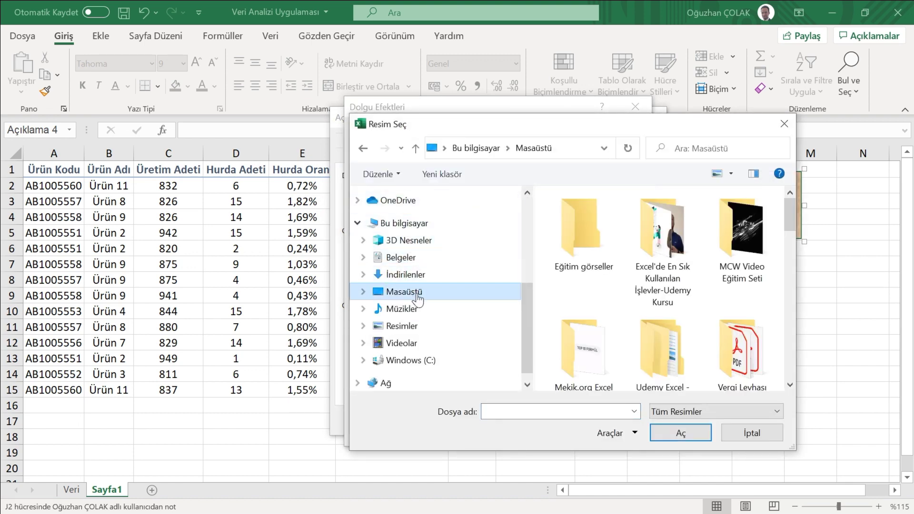
left_click_drag(789, 214, 796, 312)
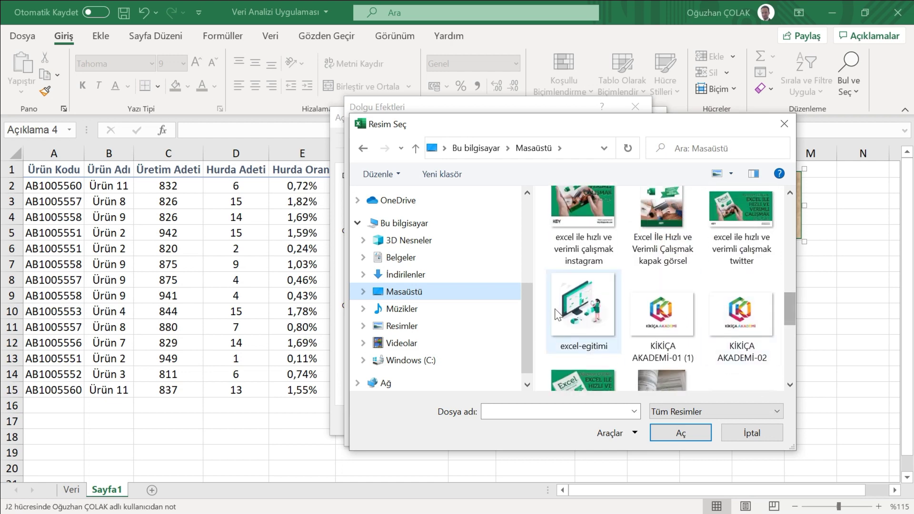
double_click(585, 307)
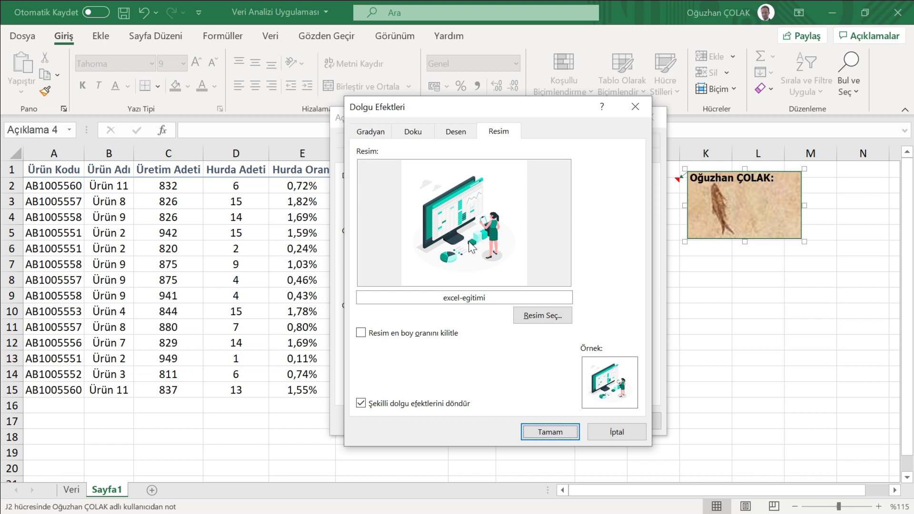
left_click(551, 434)
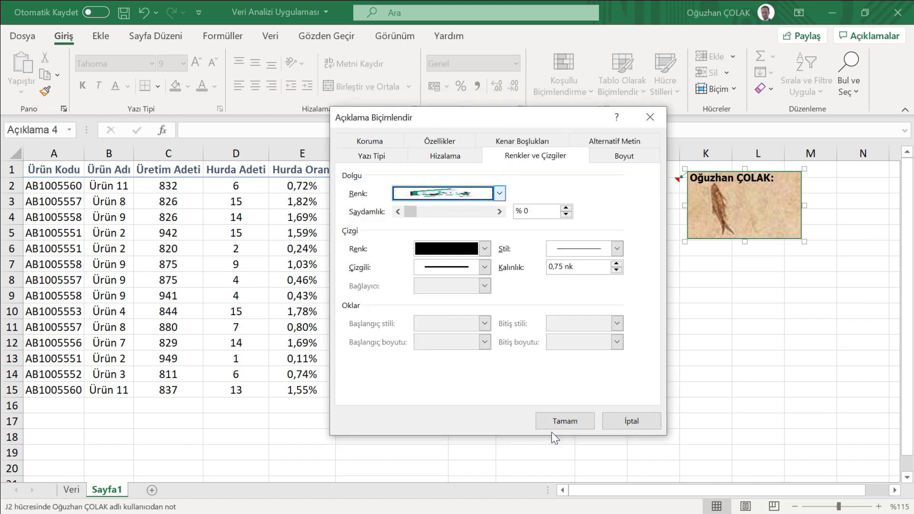
left_click(553, 422)
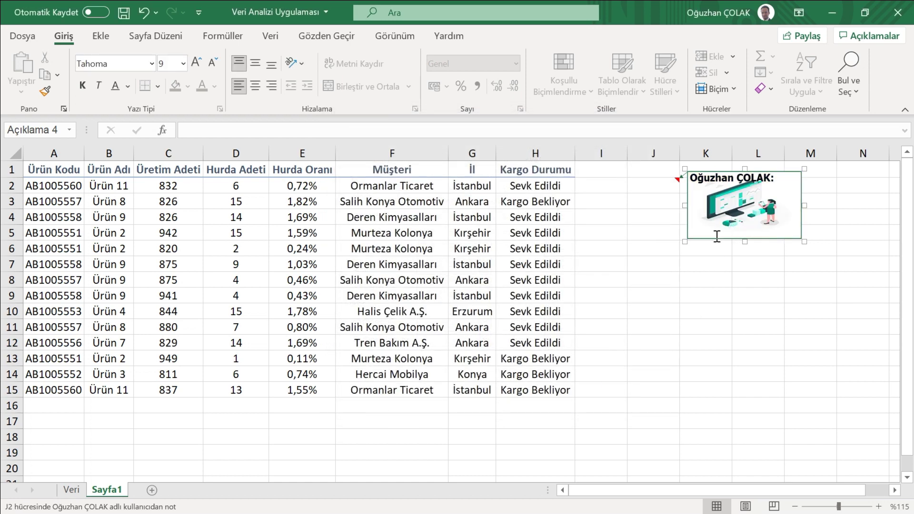
Erase the author name text from the J2 note and close the note
left_click(781, 183)
key("BackSpace")
key("BackSpace")
key("BackSpace")
key("BackSpace")
key("BackSpace")
key("BackSpace")
key("BackSpace")
key("BackSpace")
key("BackSpace")
key("BackSpace")
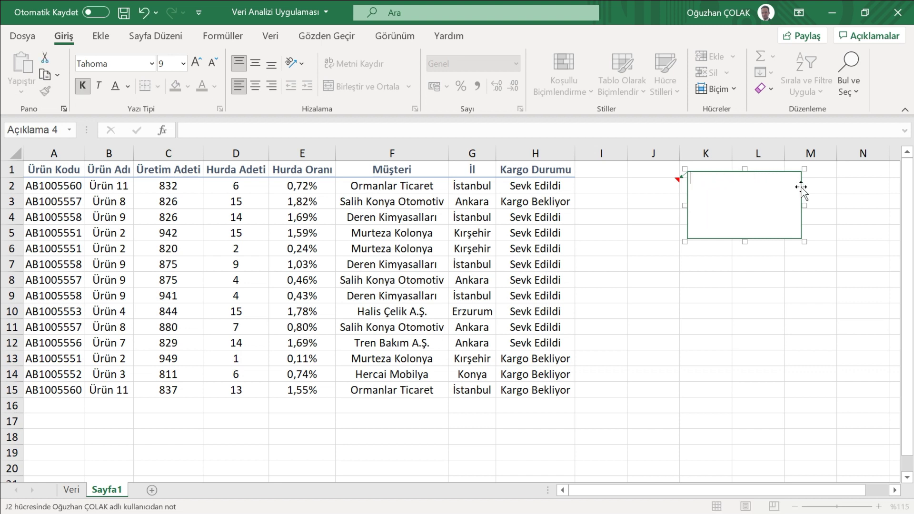
left_click(757, 277)
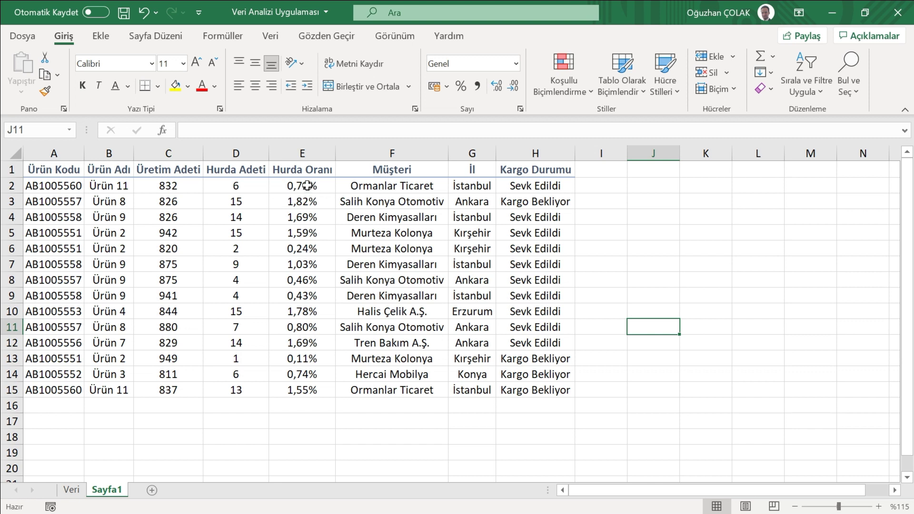
right_click(115, 495)
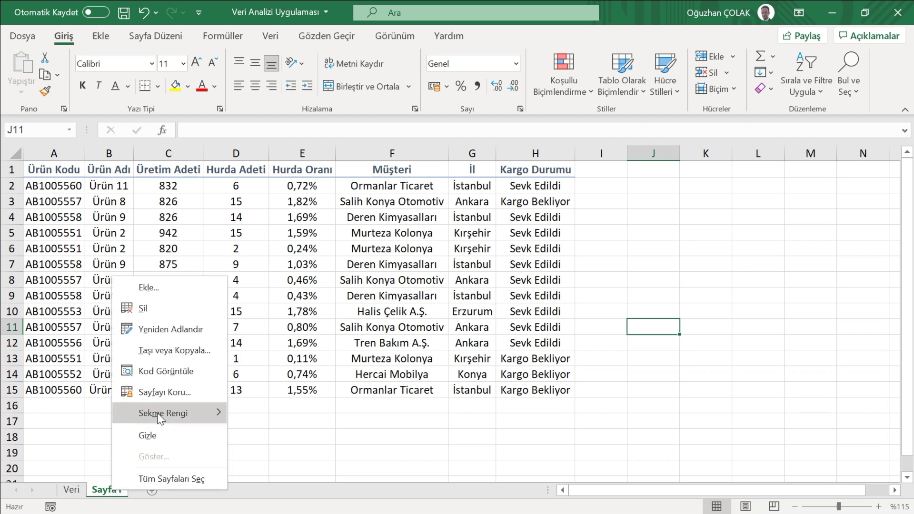
Protect Sayfa1 with a password, entering and confirming it
left_click(164, 392)
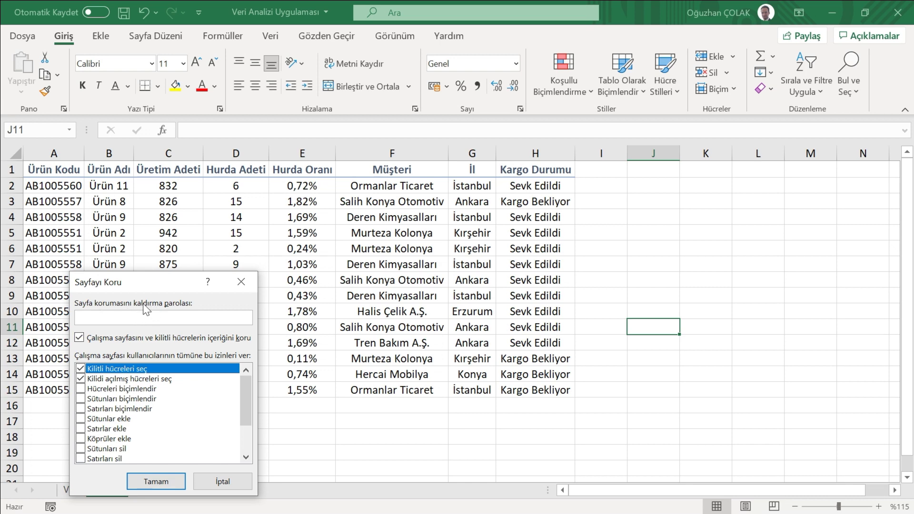
left_click_drag(151, 283, 603, 249)
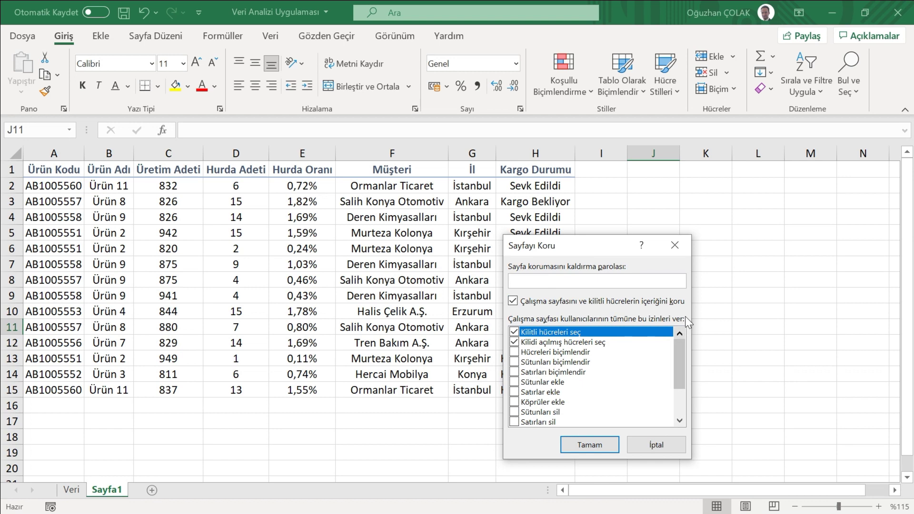
key("Return")
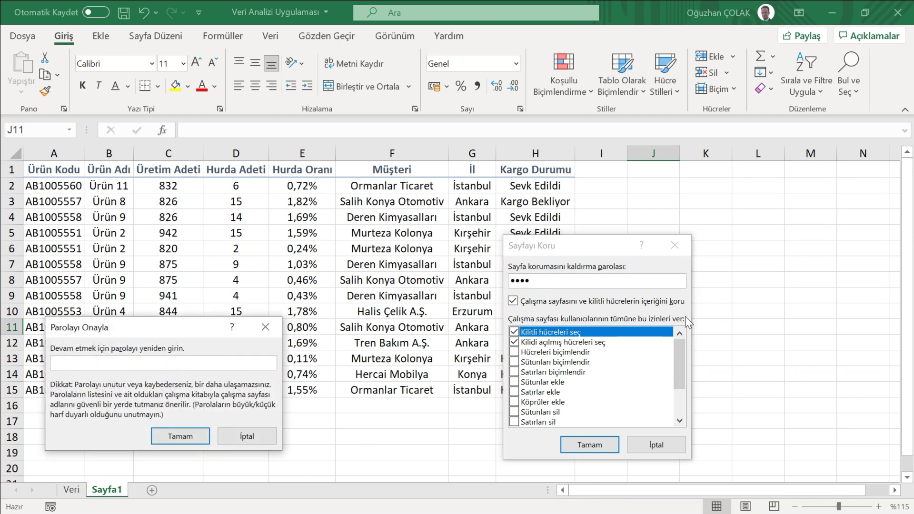
type("4")
key("Return")
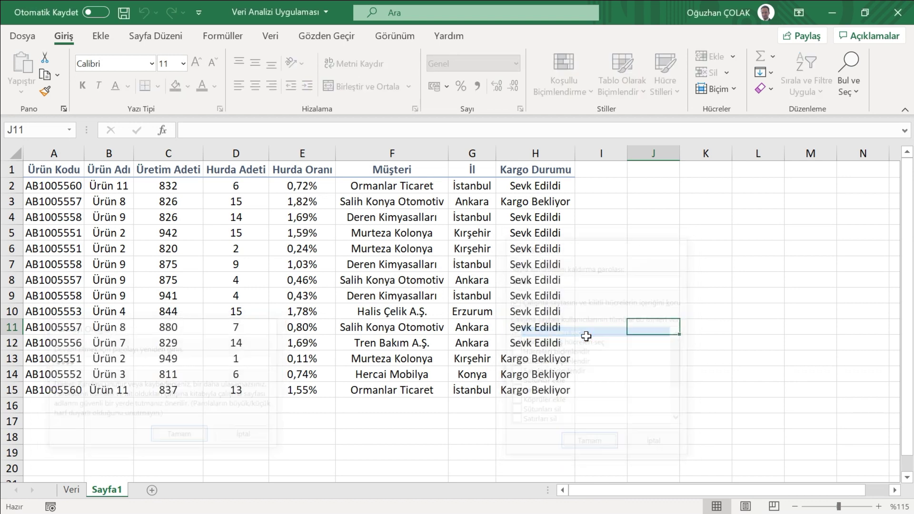
Try editing a cell on the protected sheet and dismiss the protection warning
left_click(480, 298)
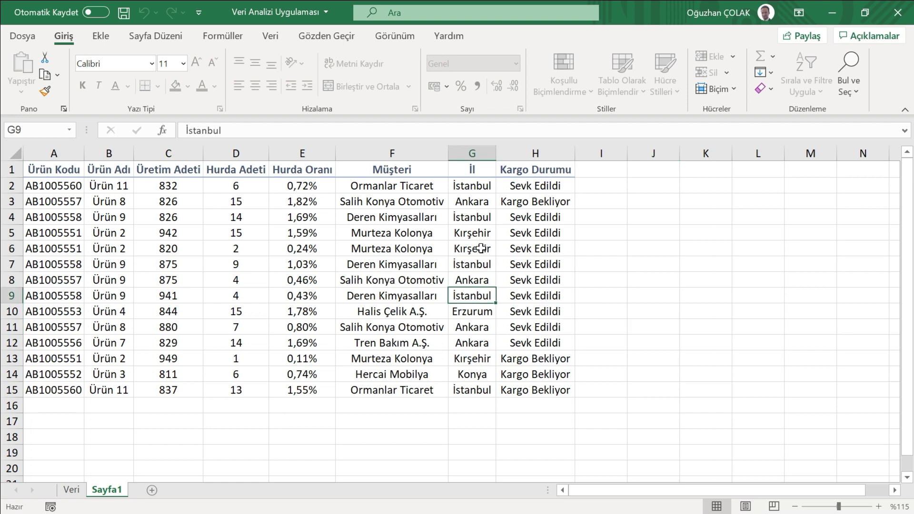
double_click(558, 219)
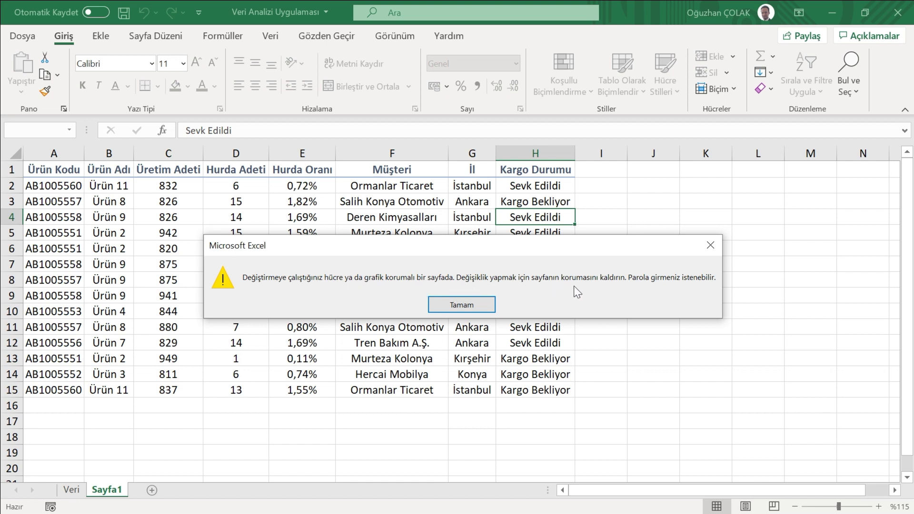
left_click(472, 305)
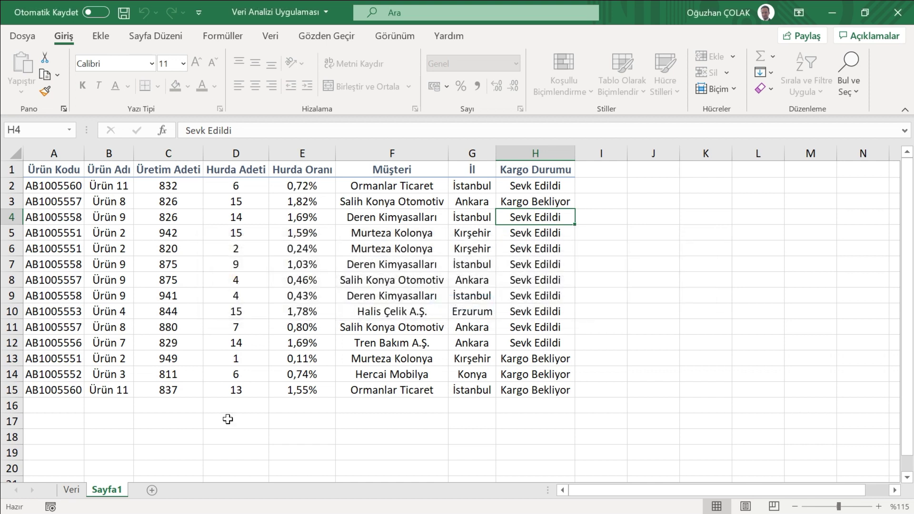
Unprotect Sayfa1 by entering the sheet password
right_click(120, 488)
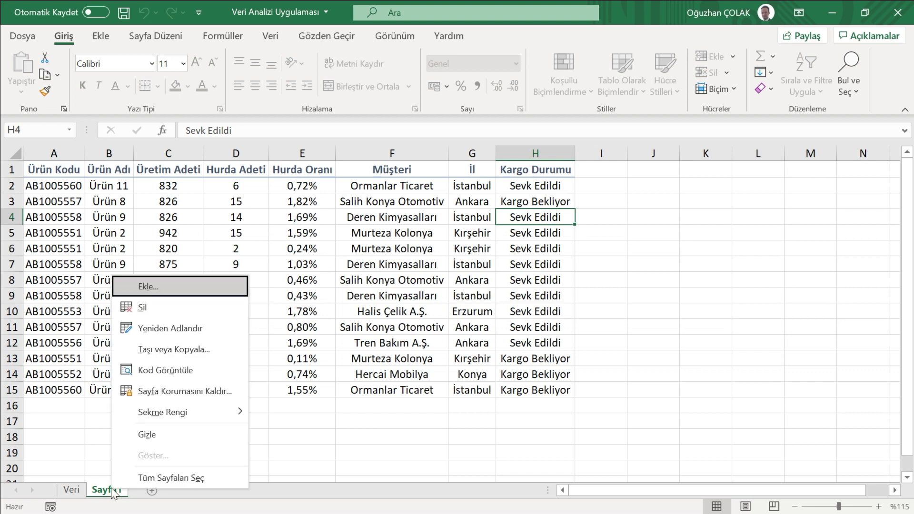
left_click(163, 399)
key("Return")
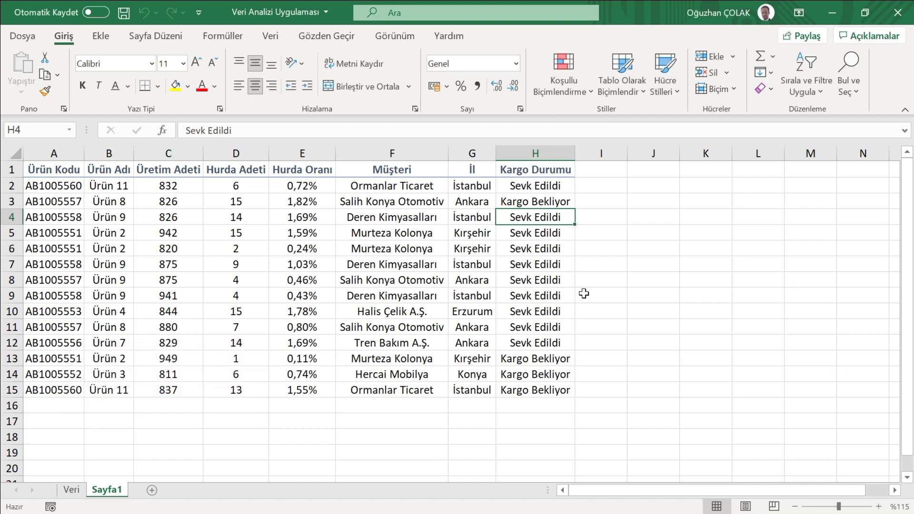
Test editing by typing 'dsfasdQD' into J8, then delete it
left_click(630, 277)
type("dsfasdQD")
left_click(700, 310)
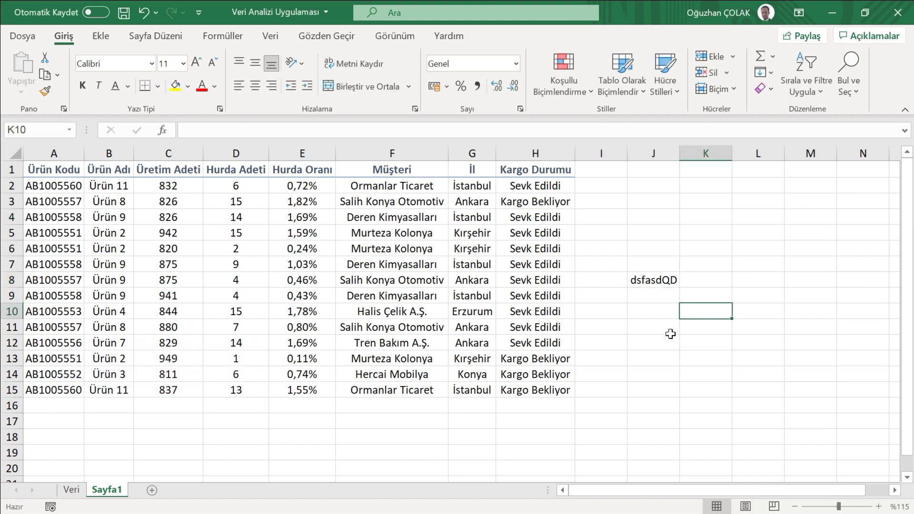
left_click(638, 282)
key("Delete")
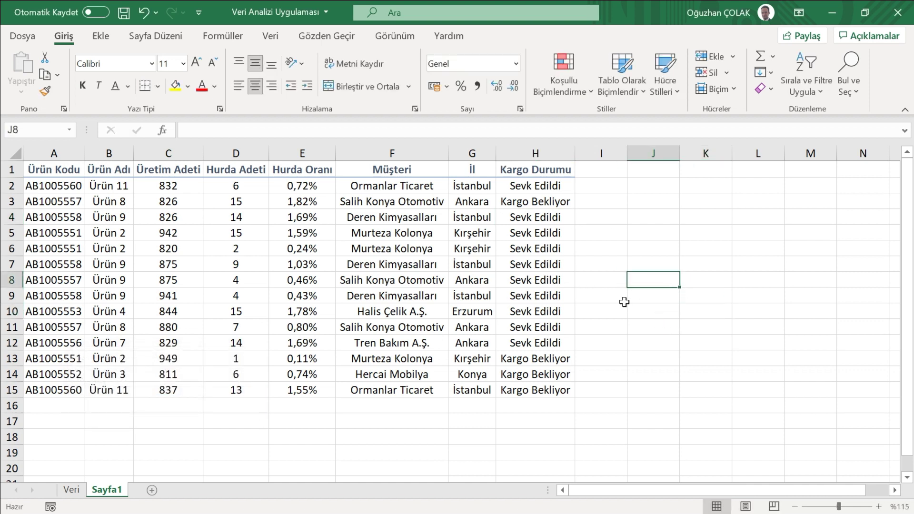
Check the Hurda Oranı formula in E2 (=D2/C2) and select the entire worksheet
left_click(305, 183)
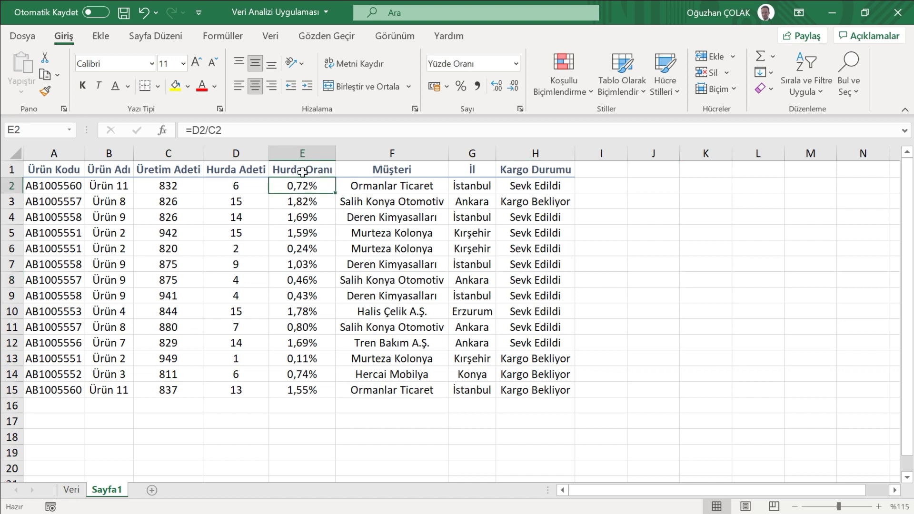
left_click_drag(302, 172, 285, 380)
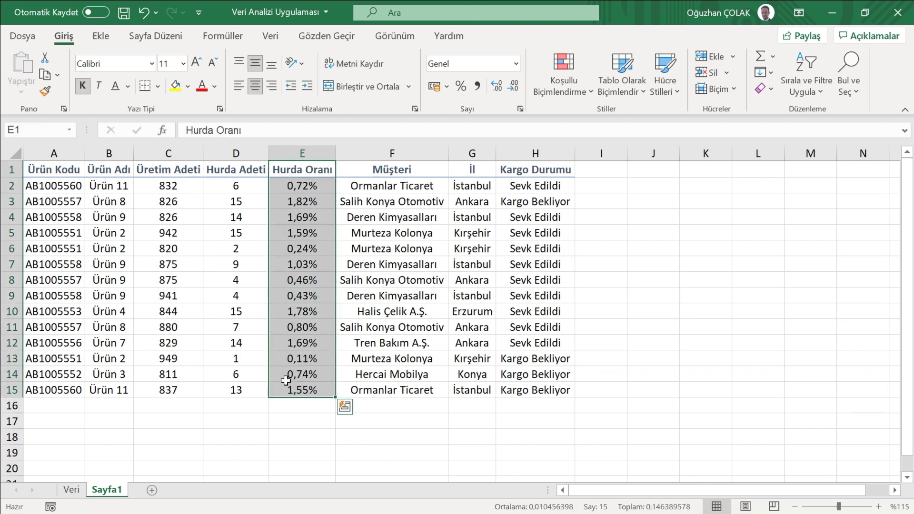
left_click(308, 183)
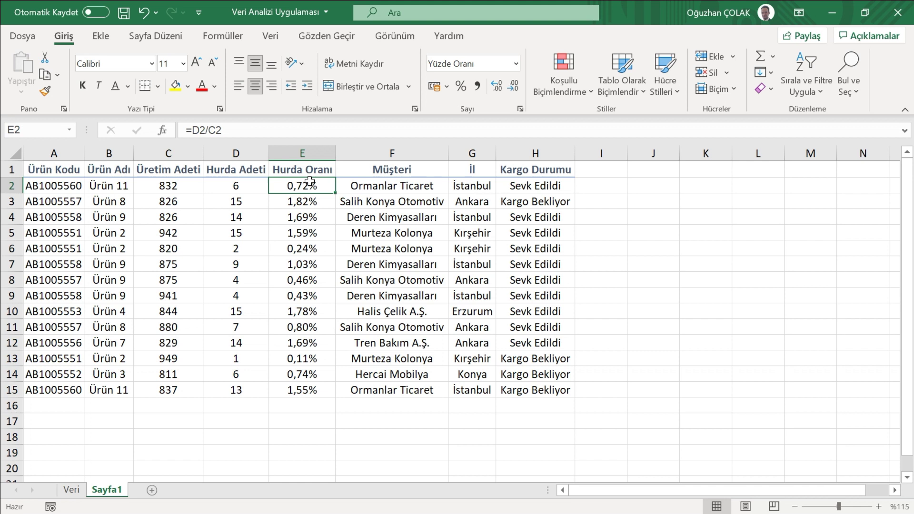
double_click(309, 182)
key("Return")
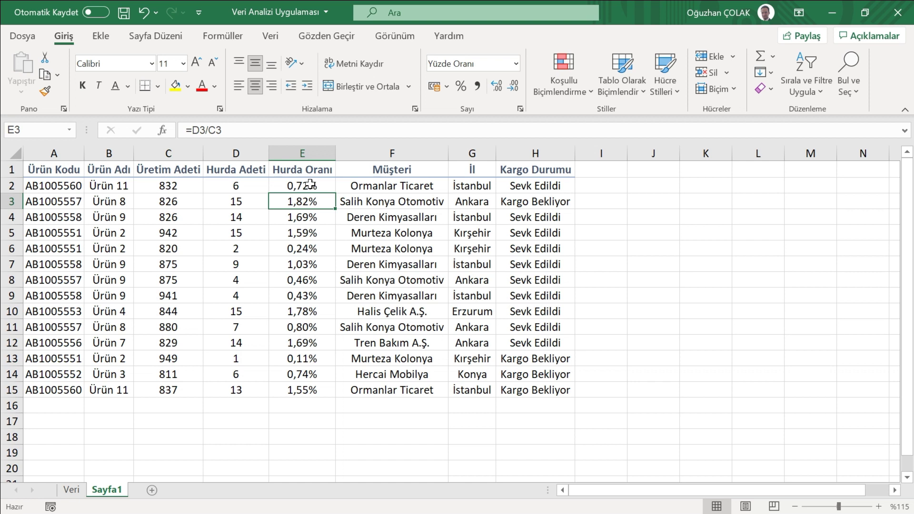
left_click_drag(310, 184, 302, 358)
left_click(236, 405)
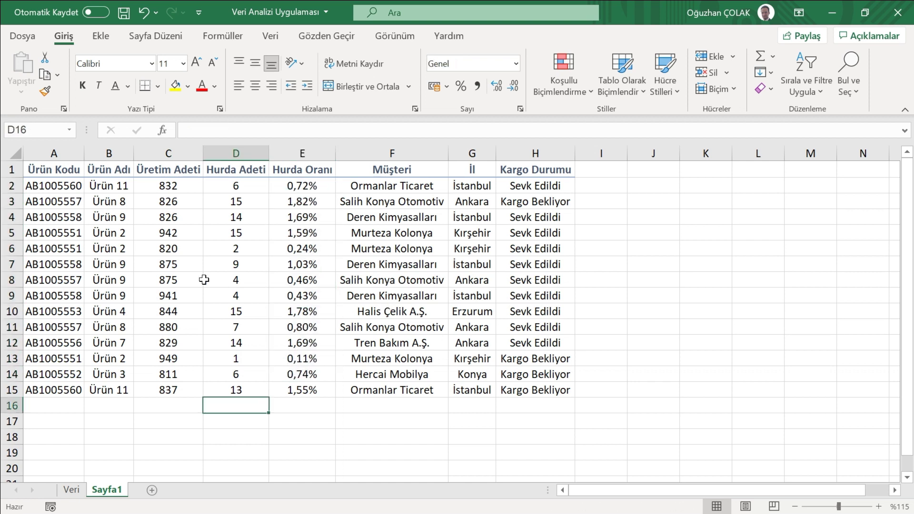
left_click(19, 157)
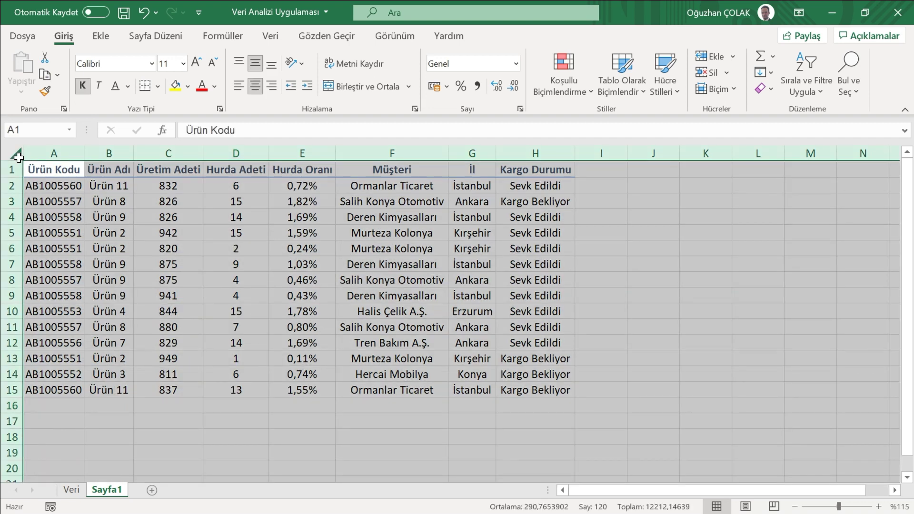
Turn off Kilitli on the Koruma tab of Hücreleri Biçimlendir for all cells
right_click(75, 193)
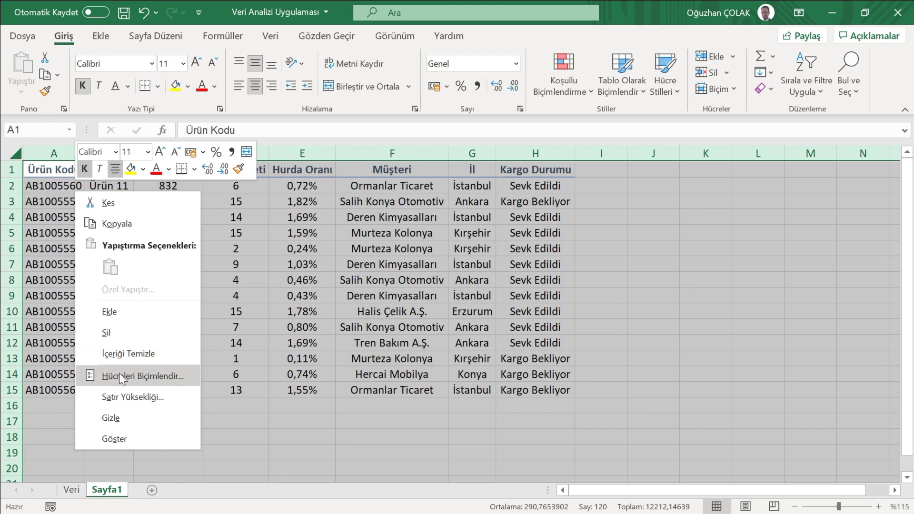
left_click(121, 375)
left_click_drag(167, 160, 523, 134)
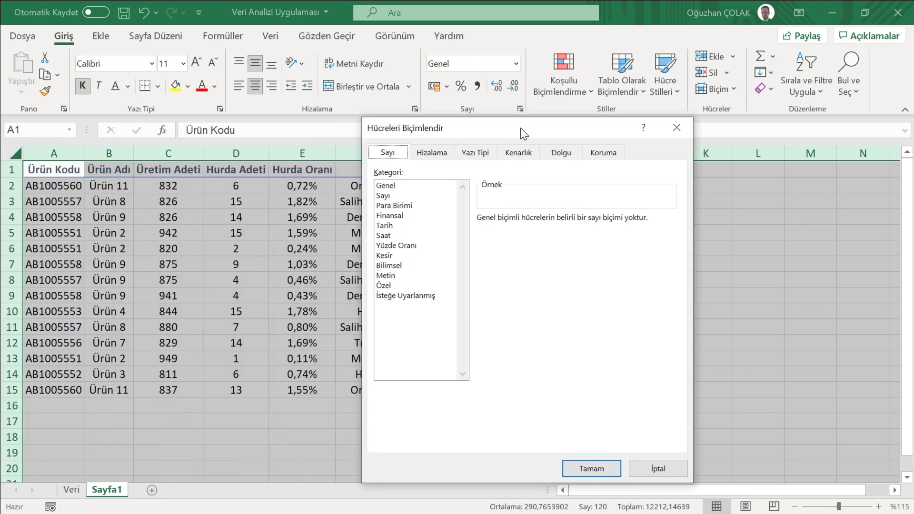
left_click(604, 153)
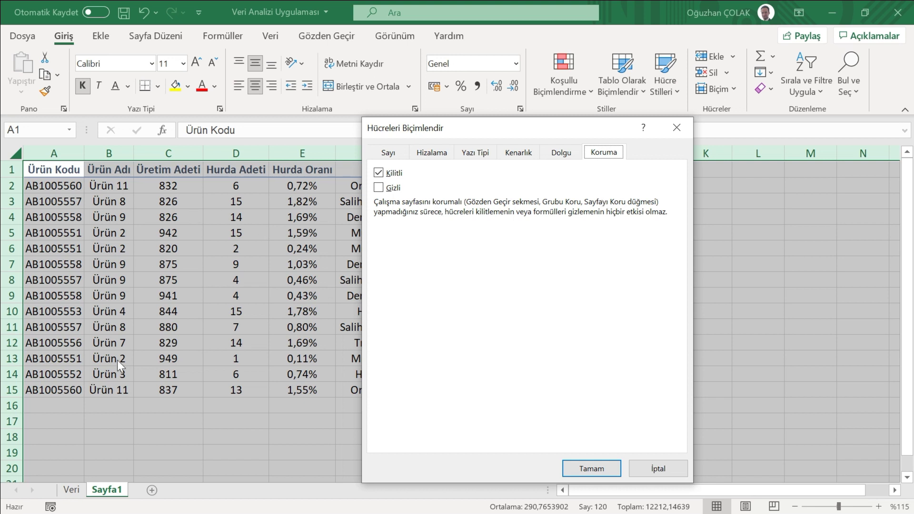
left_click(379, 174)
left_click(588, 470)
left_click(402, 264)
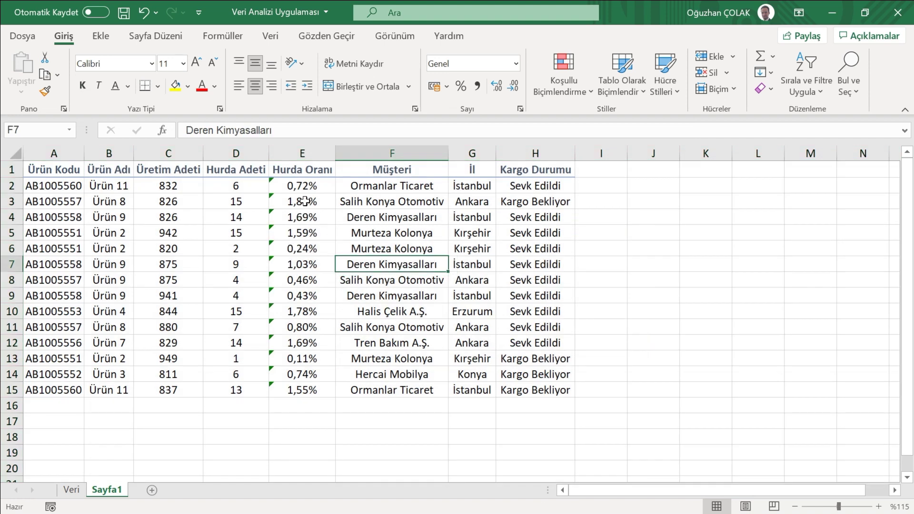
Re-enable Kilitli on the Koruma tab for the Hurda Oranı range E2:E15
mouse_move(306, 191)
left_mouse_down()
mouse_move(303, 398)
mouse_move(304, 389)
left_mouse_up()
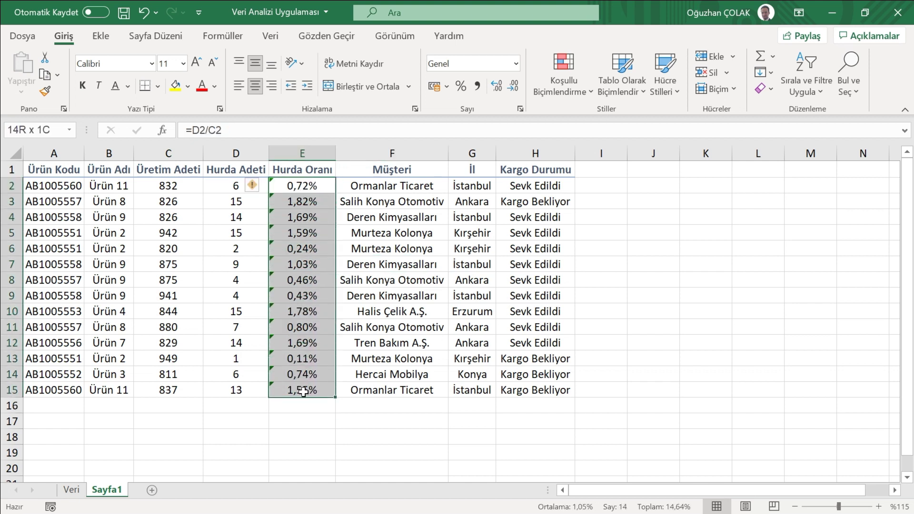
right_click(296, 248)
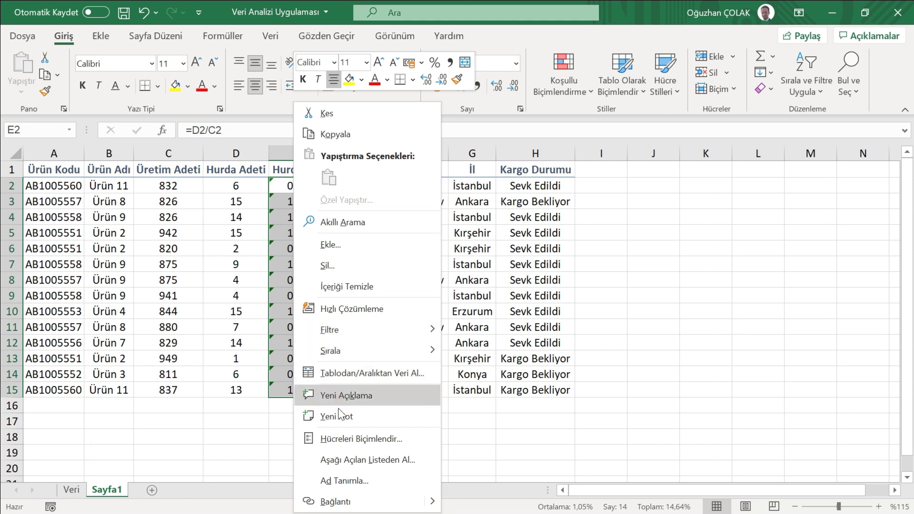
left_click(351, 435)
left_click_drag(342, 159, 502, 137)
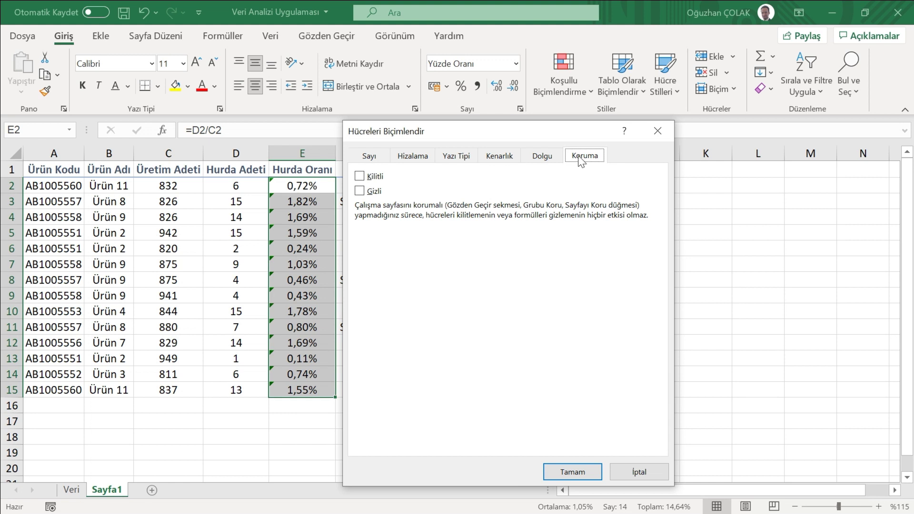
left_click(363, 178)
left_click(575, 470)
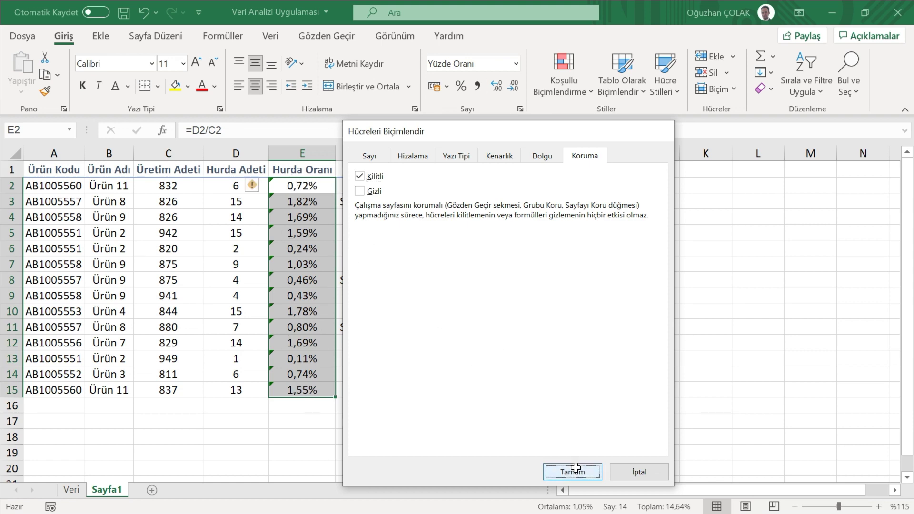
right_click(109, 491)
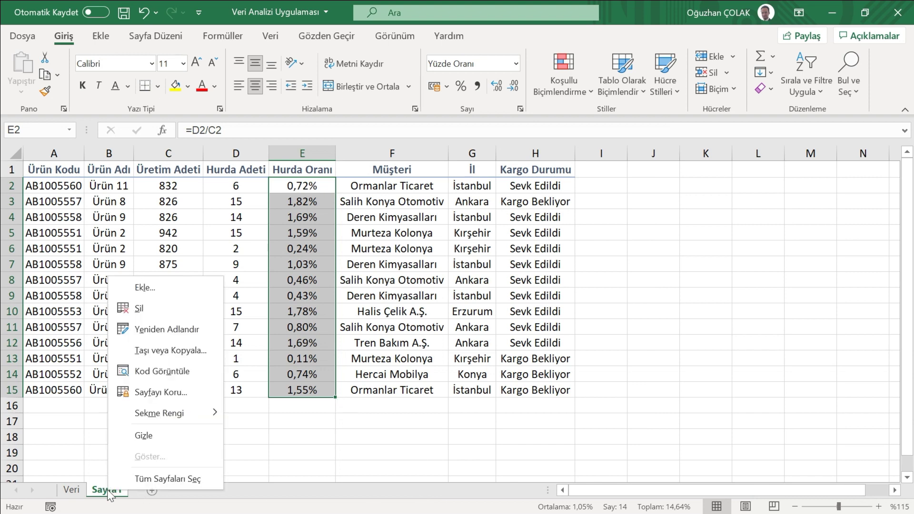
Protect Sayfa1 with a password, entering it twice to confirm
left_click(141, 393)
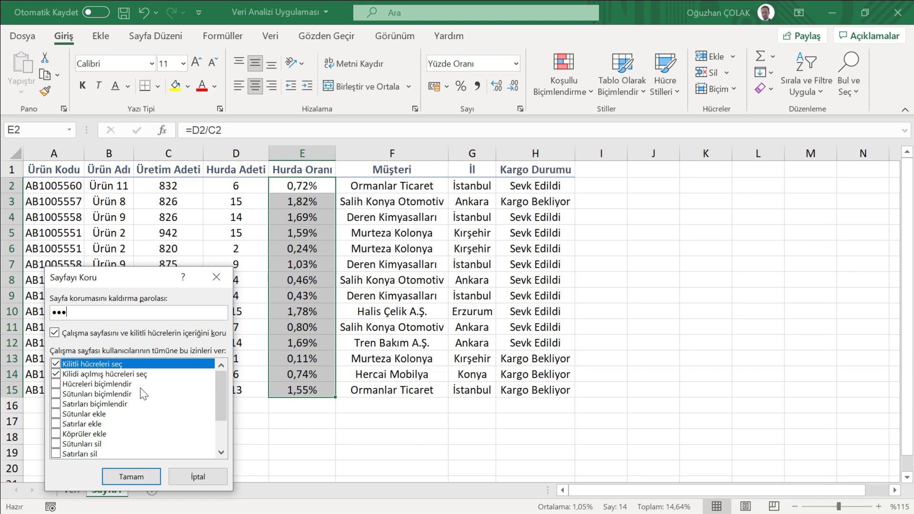
left_click(130, 475)
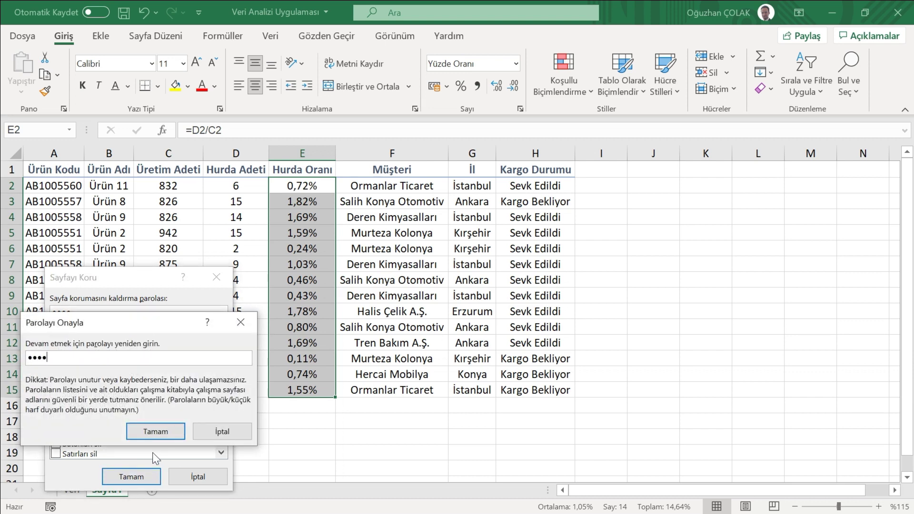
left_click(162, 433)
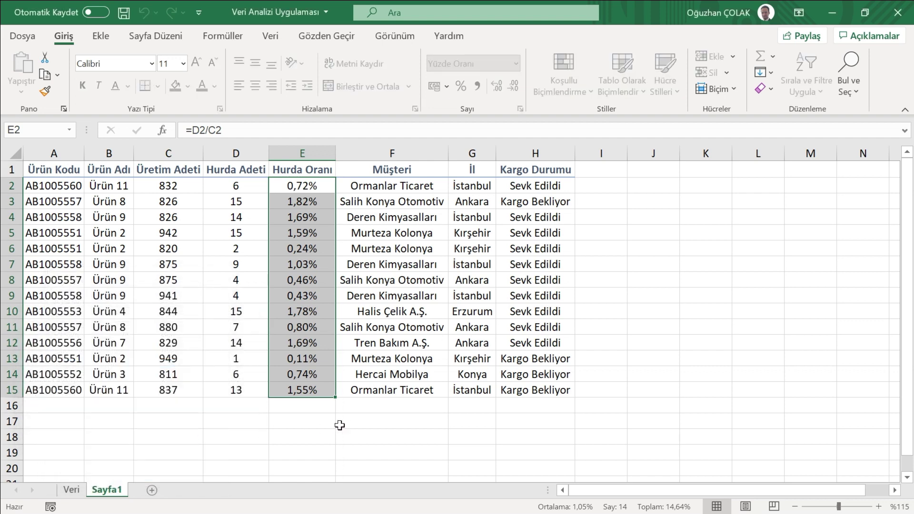
left_click(395, 245)
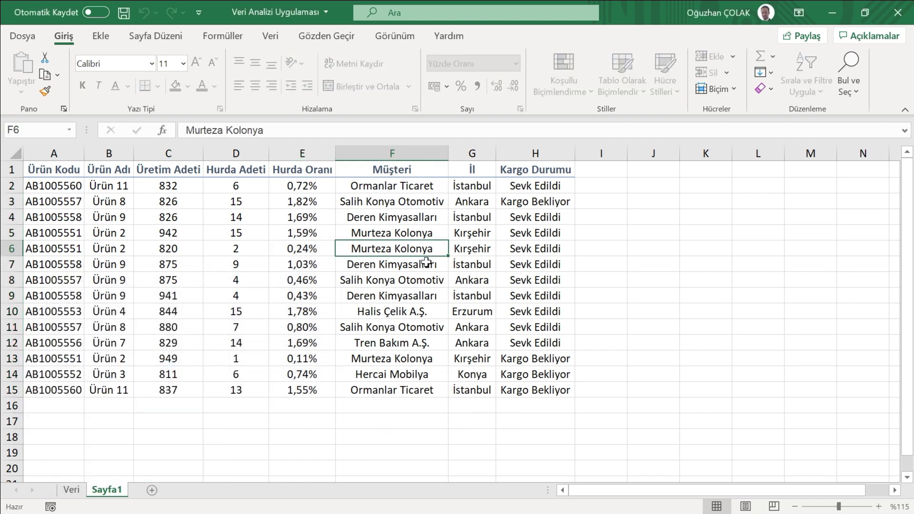
Clear the customer names in F6, F9 and F12, and confirm locked formula E4 can't be deleted
key("Delete")
left_click(402, 293)
key("Delete")
left_click(397, 343)
key("Delete")
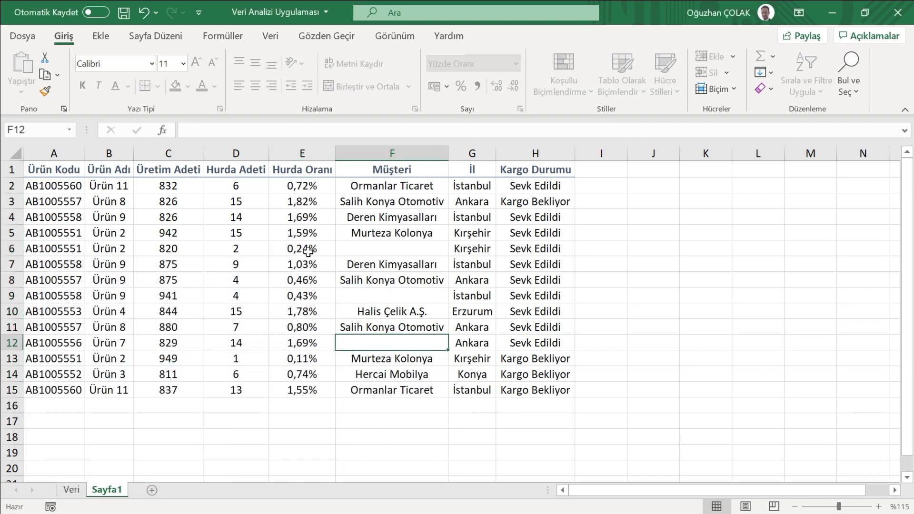
left_click(310, 220)
key("Delete")
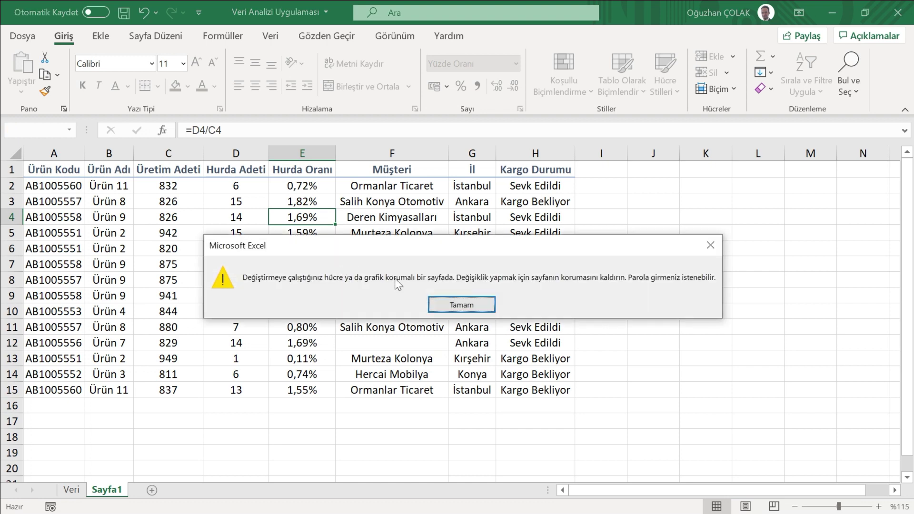
left_click_drag(457, 238, 390, 233)
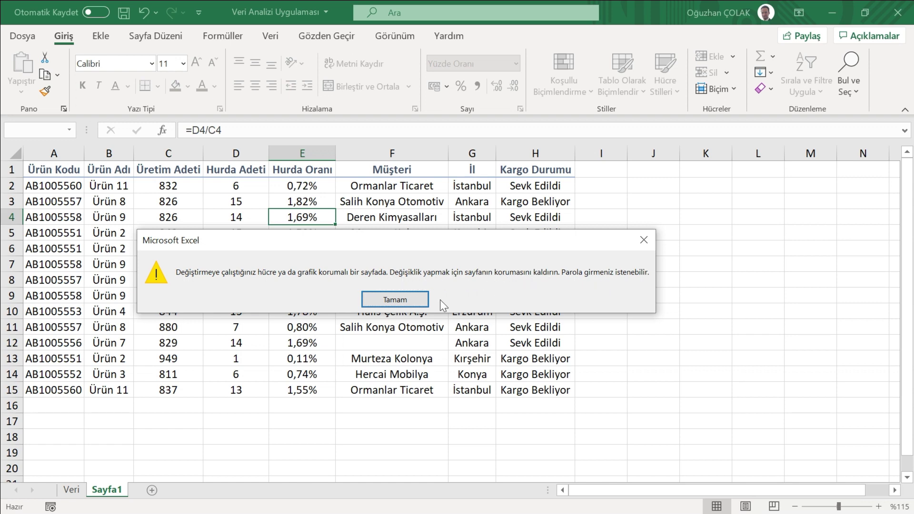
left_click(418, 301)
Clear the scrap counts in D6 and D10, and confirm locked formula E3 can't be deleted
left_click(236, 248)
key("Delete")
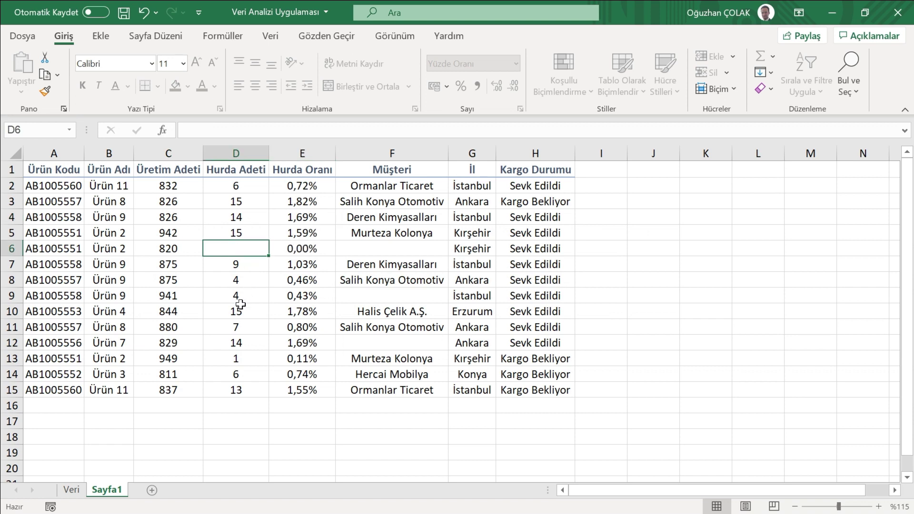
left_click(240, 304)
key("Delete")
left_click(302, 205)
key("Delete")
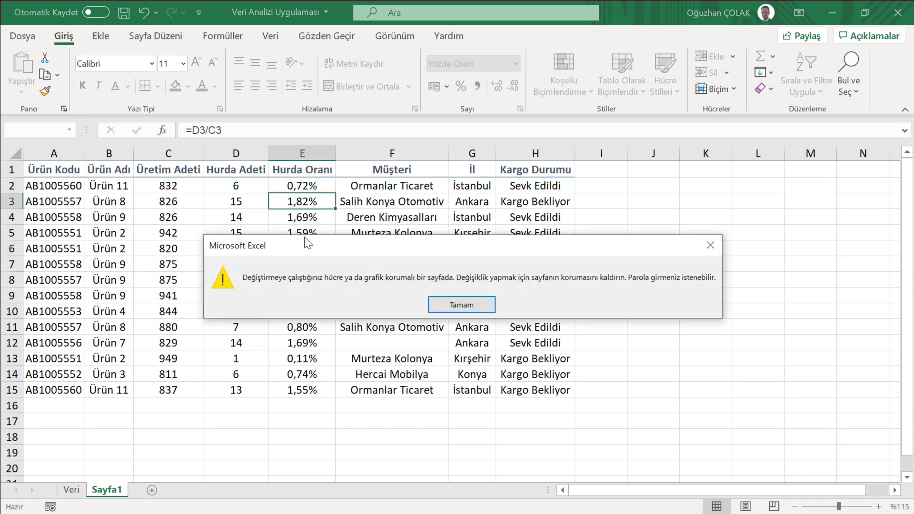
left_click(456, 307)
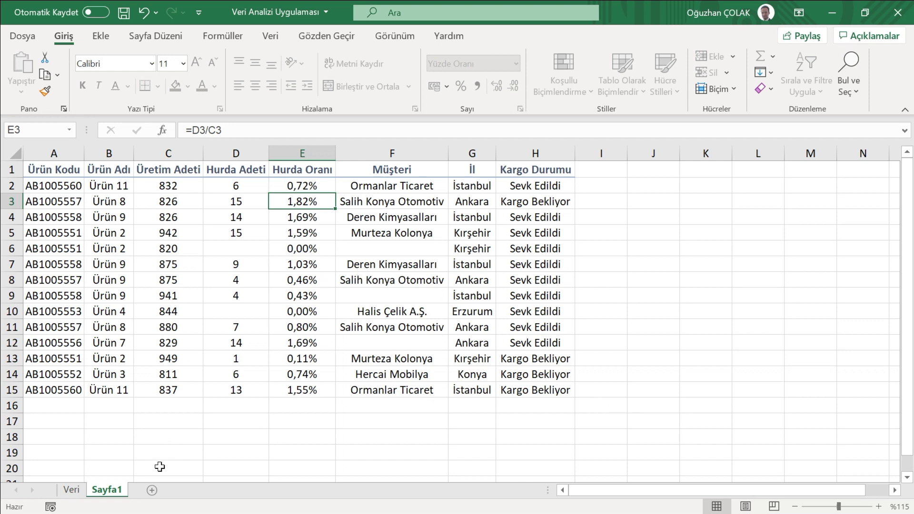
Remove Sayfa1's sheet protection with the password
right_click(113, 493)
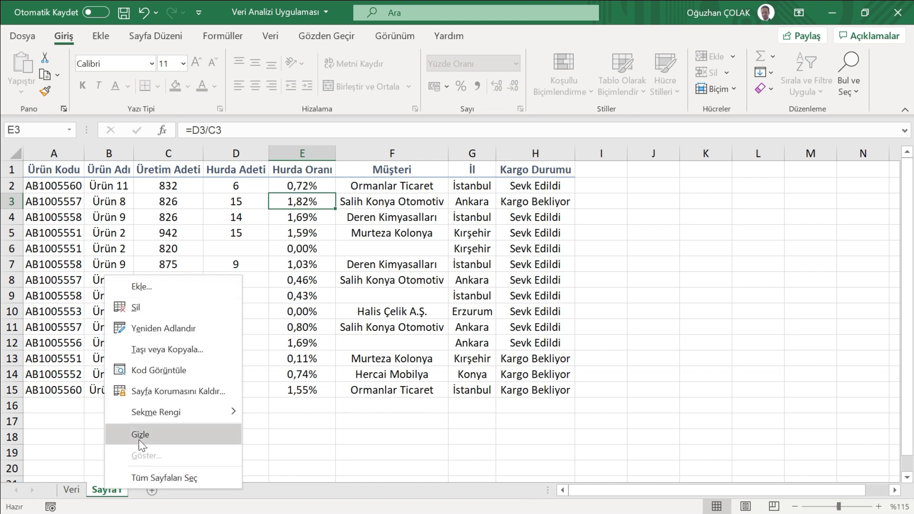
left_click(148, 389)
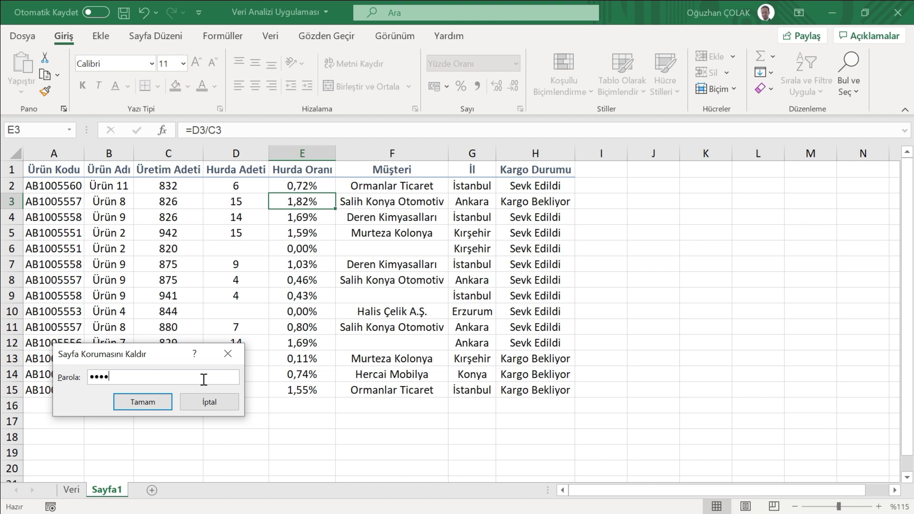
left_click(143, 402)
left_click(300, 284)
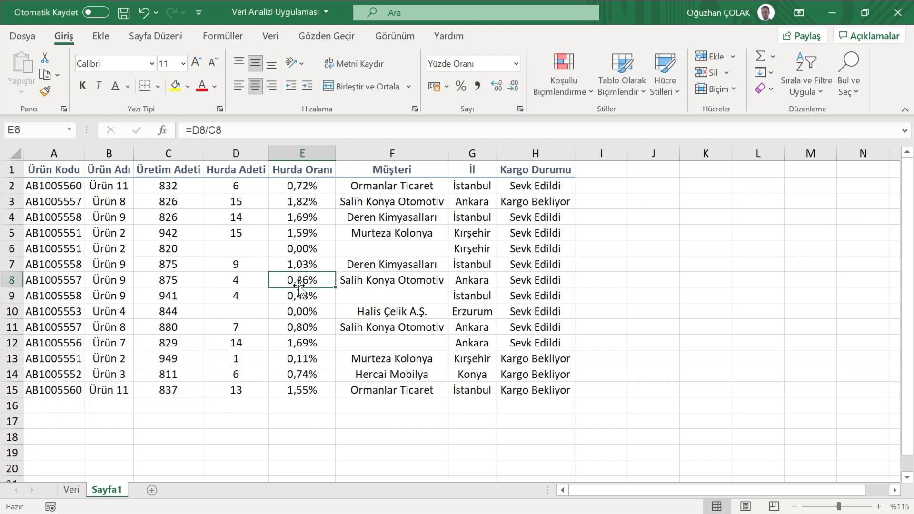
Overwrite Hurda Oranı cells E8, E11 and E13 with test text 'GARSWf', 'sfewes' and 'wr'
type("GARSWf")
left_click(305, 329)
type("sfewes")
double_click(322, 362)
type("wr")
left_click(300, 389)
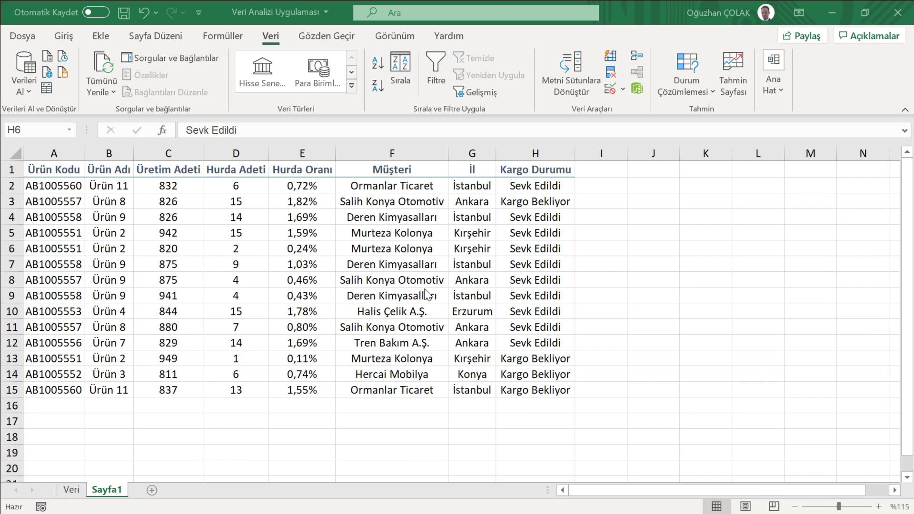
Turn on header filters with Ctrl+Shift+L and sort the table by Müşteri Z to A
left_click(385, 172)
left_click(49, 166)
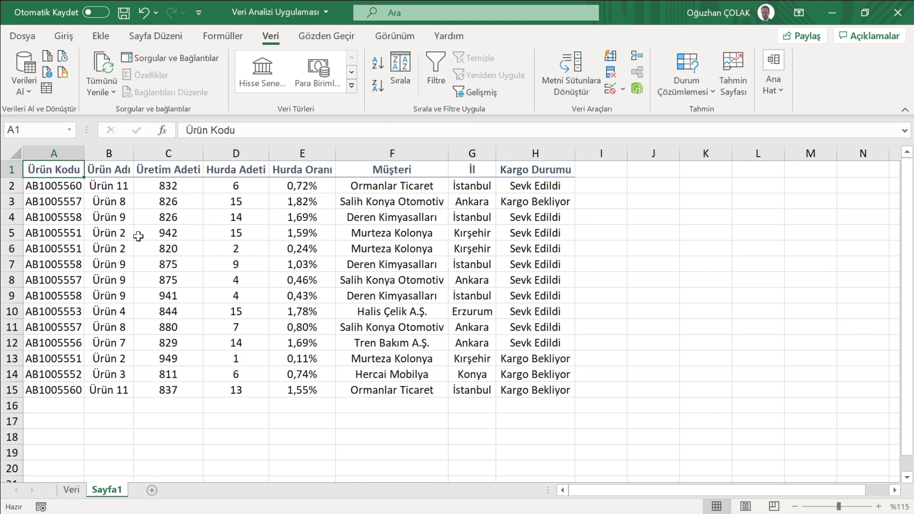
key("ctrl+shift+l")
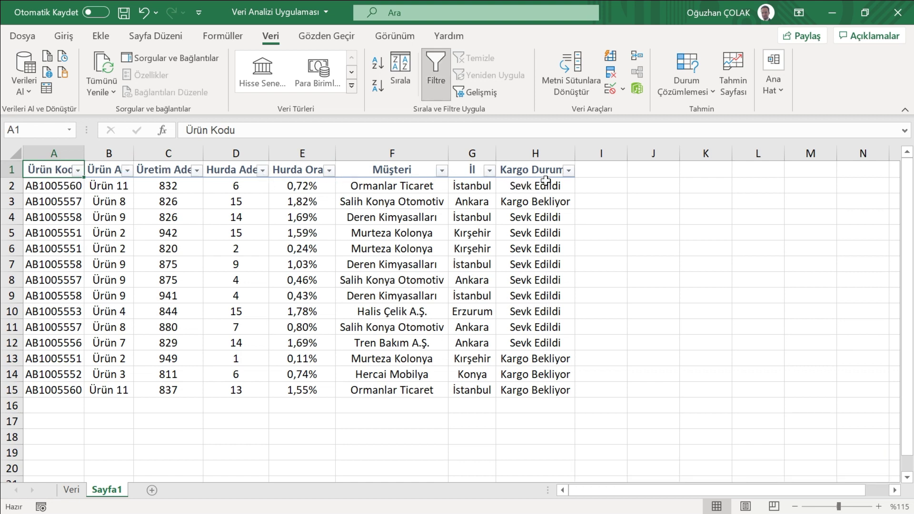
left_click(442, 170)
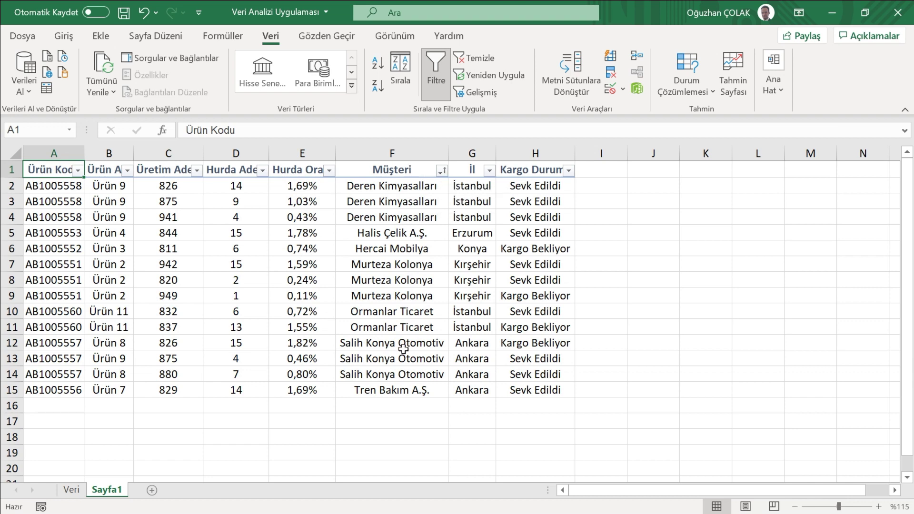
left_click(442, 170)
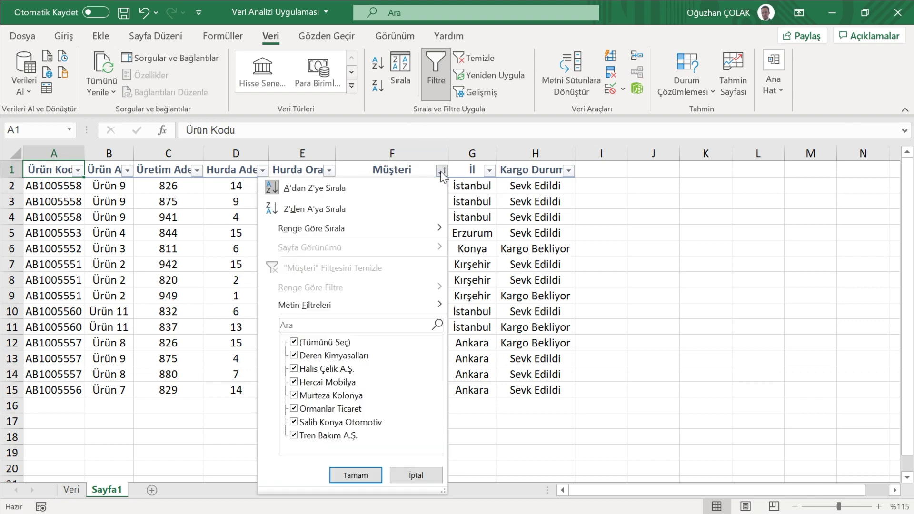
left_click(408, 207)
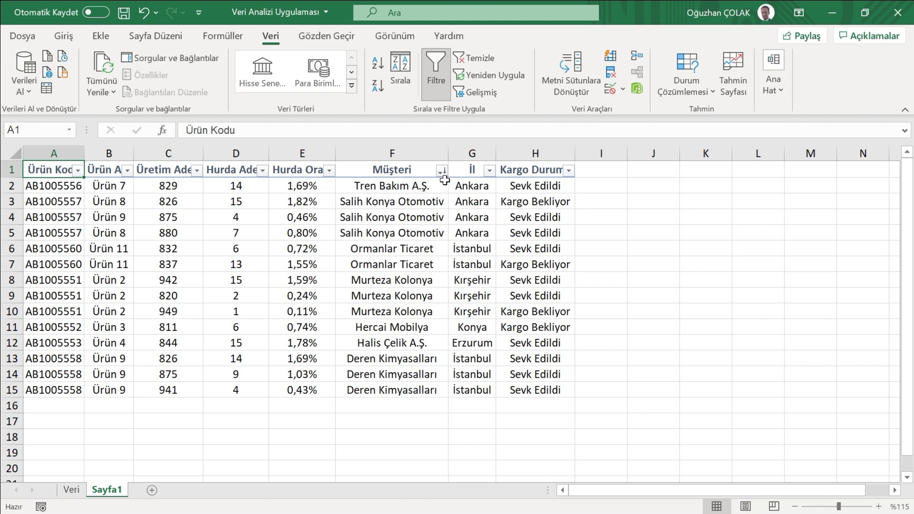
Undo the customer sort to restore the original row order and turn filters off
left_click(145, 10)
left_click(146, 10)
left_click(146, 11)
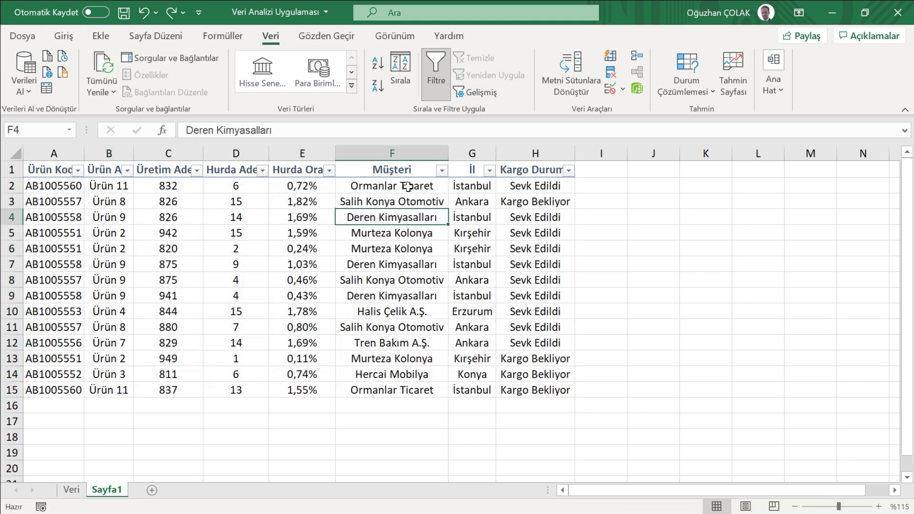
left_click(146, 11)
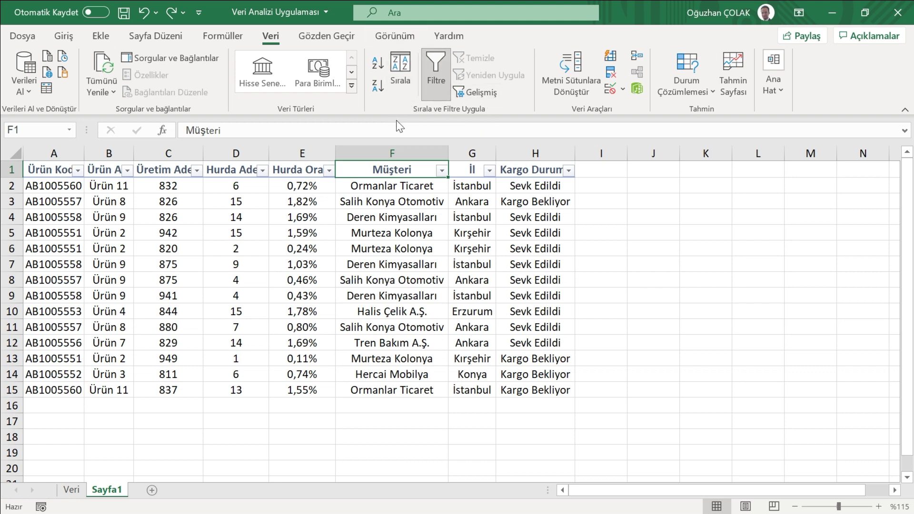
left_click(435, 82)
Sort the table rows A to Z by Müşteri
left_click(436, 84)
left_click(436, 85)
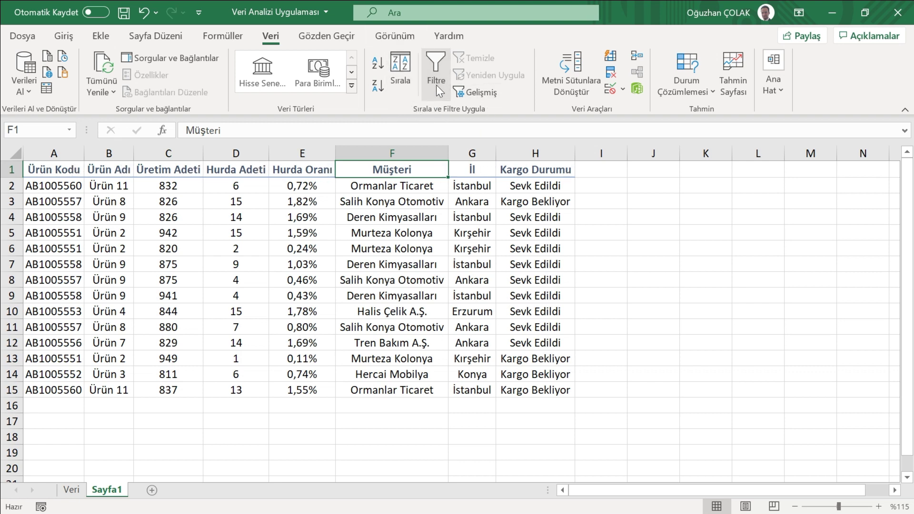
left_click(436, 85)
left_click(436, 85)
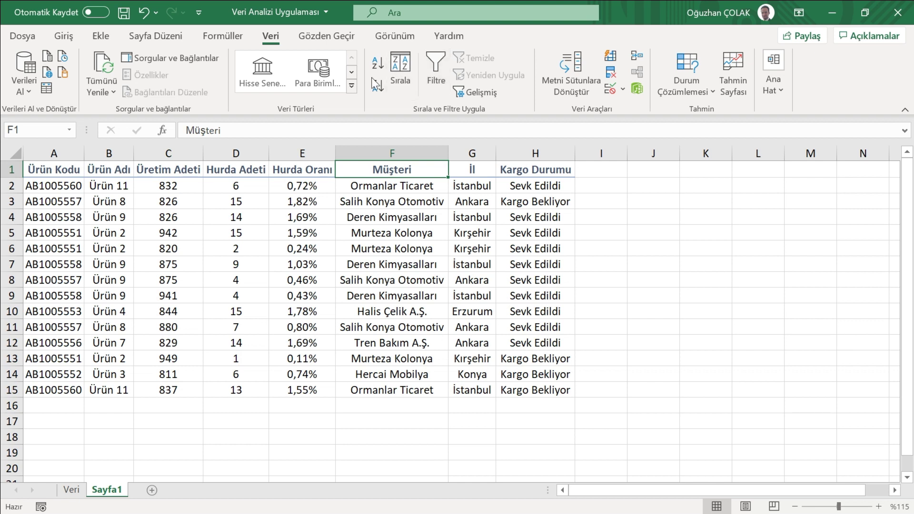
left_click(383, 261)
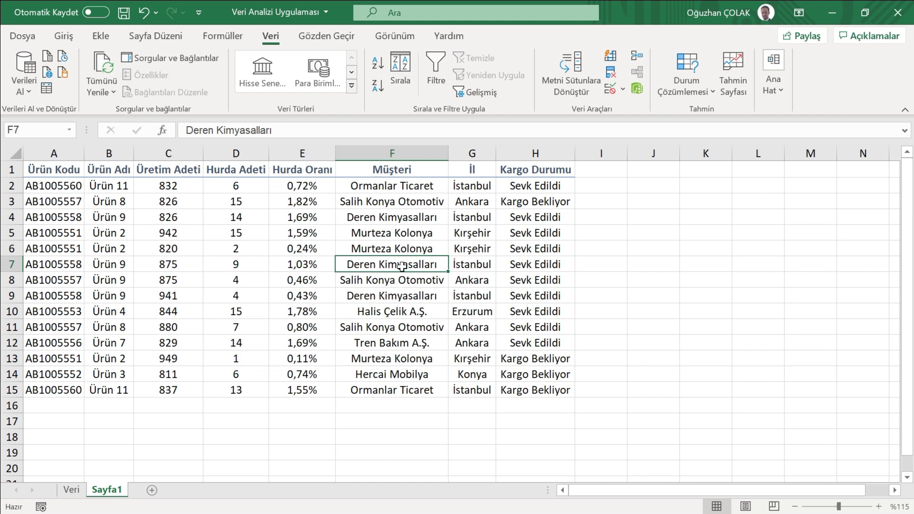
left_click(378, 63)
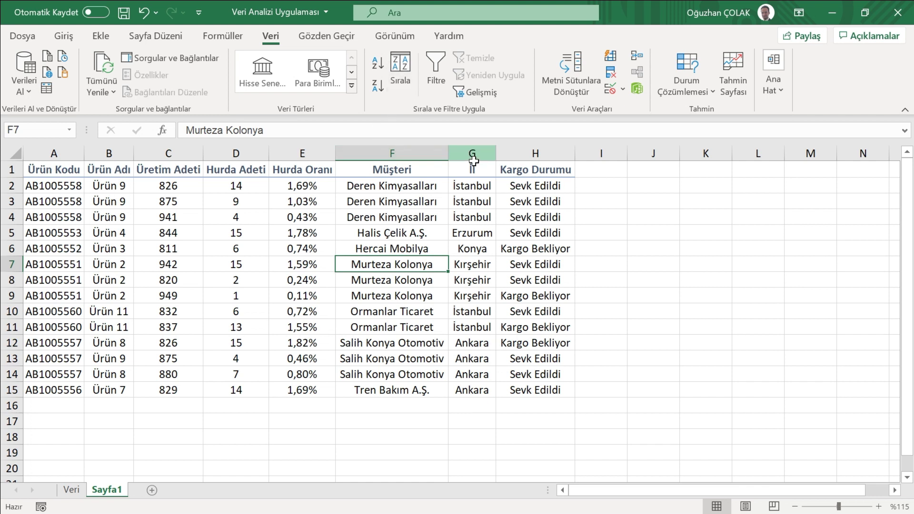
Sort the rows A to Z by İl so cities run from Ankara to Konya
left_click(471, 235)
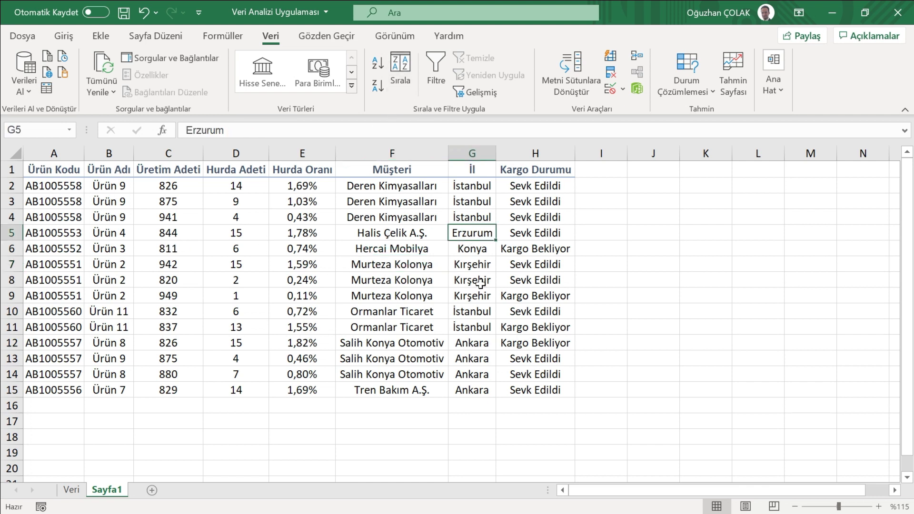
left_click(376, 63)
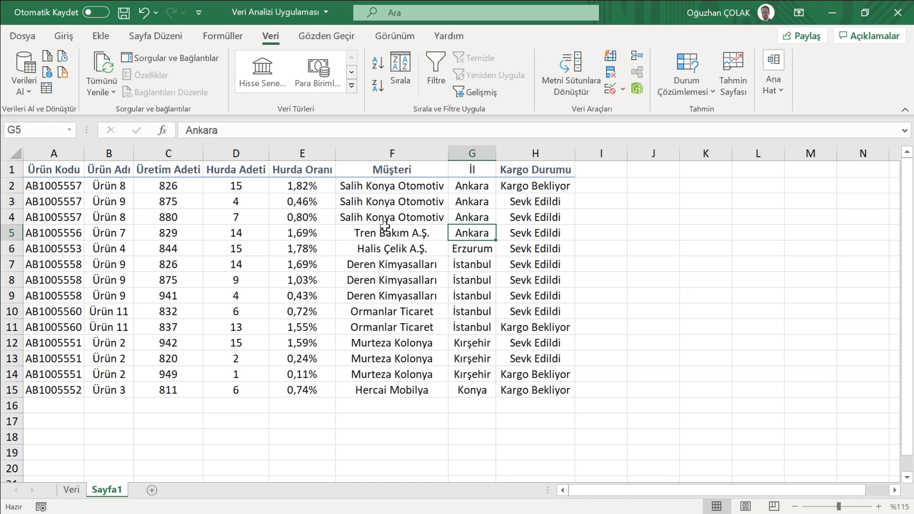
left_click(60, 169)
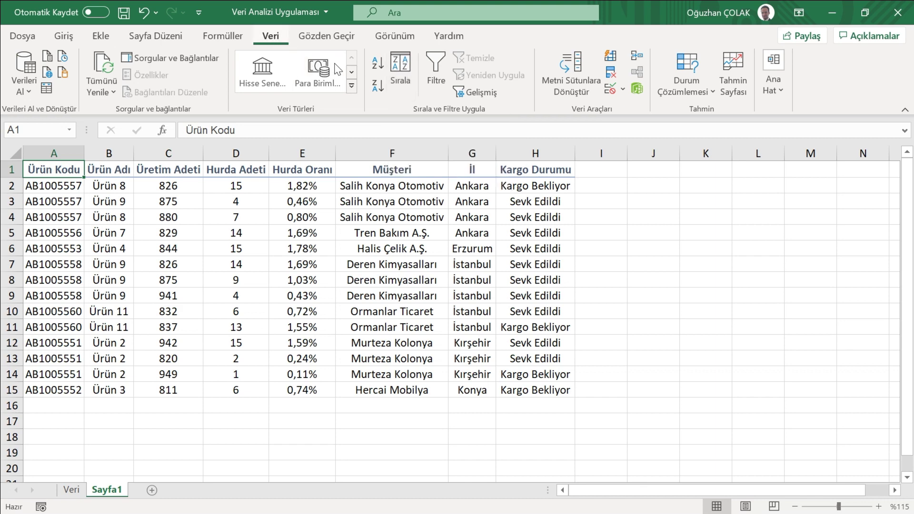
left_click(400, 74)
Try the left-to-right sort orientation in the Sort options, then revert to top-to-bottom
left_click_drag(432, 202, 301, 208)
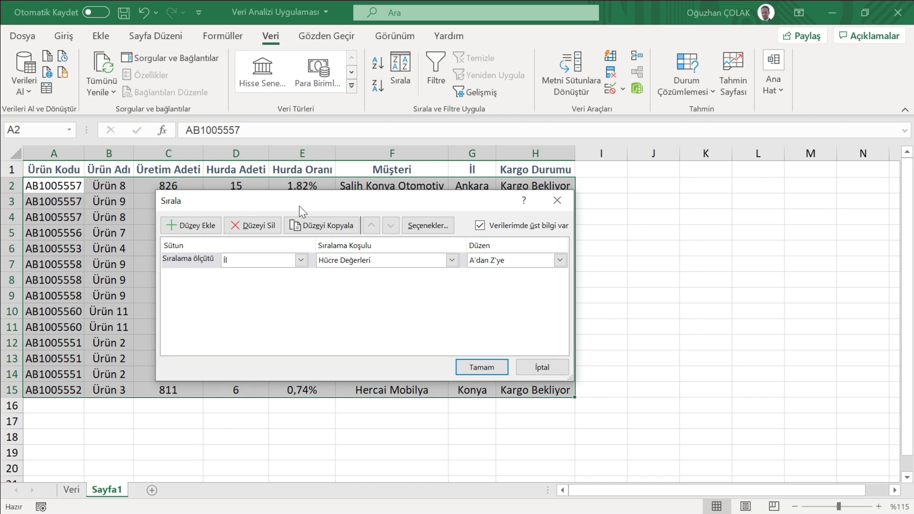
left_click(426, 228)
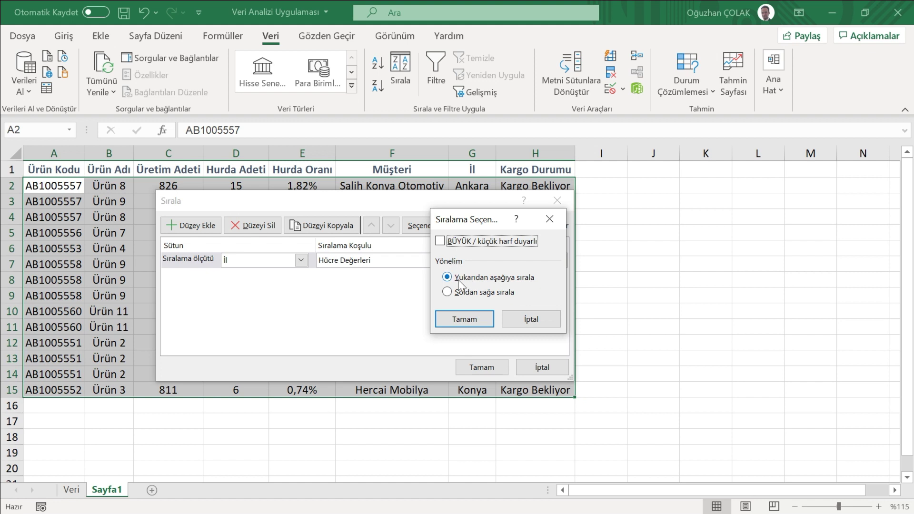
left_click(447, 293)
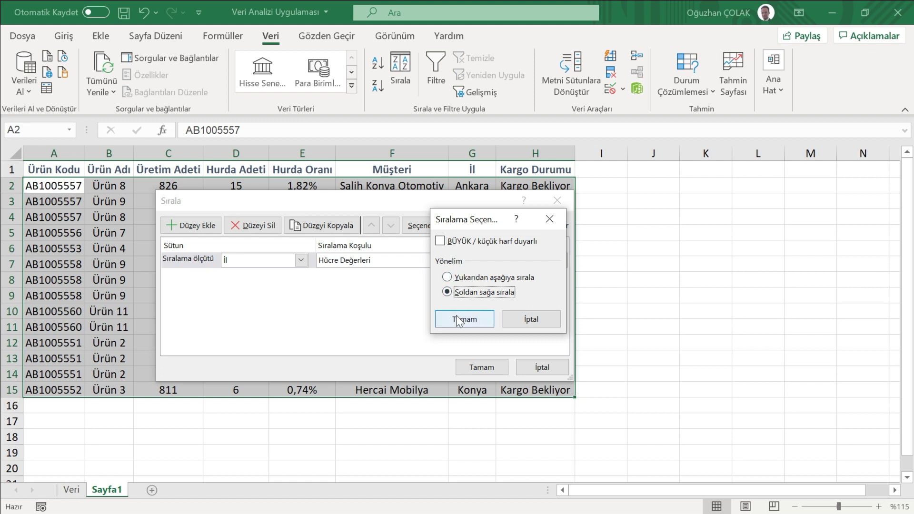
left_click(459, 320)
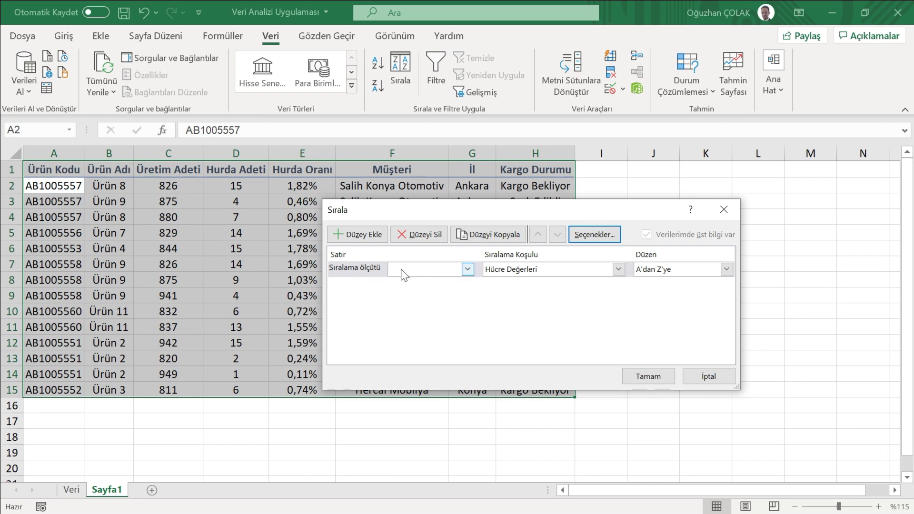
left_click(468, 270)
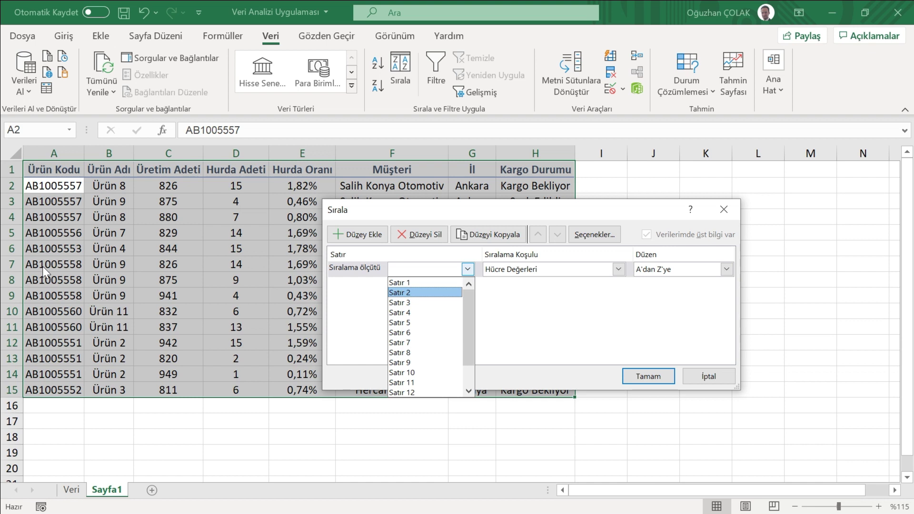
left_click(594, 234)
left_click(594, 234)
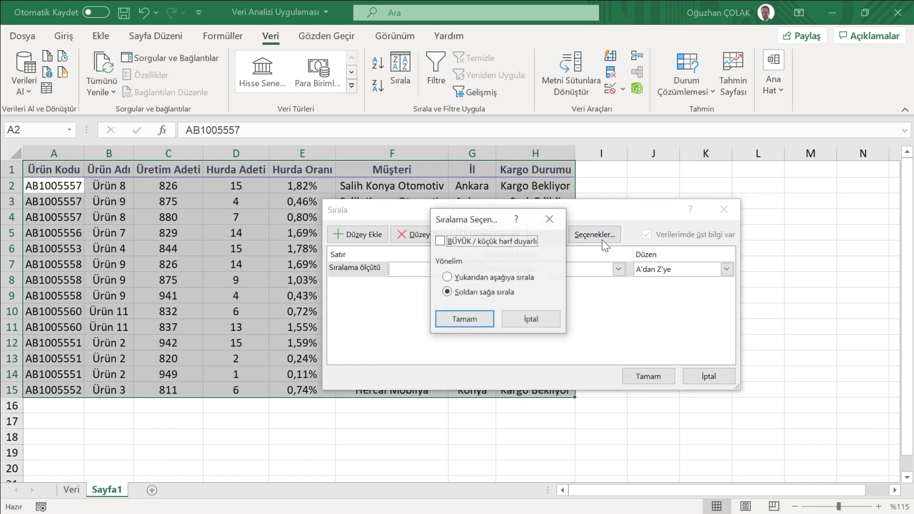
left_click(449, 277)
left_click(464, 319)
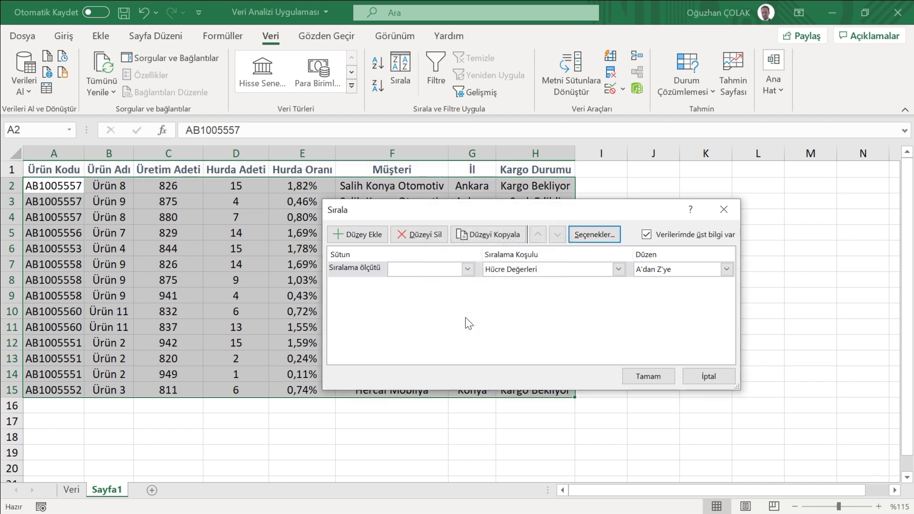
Set the sort orientation to left to right with Row 1 as the sort key
left_click(469, 269)
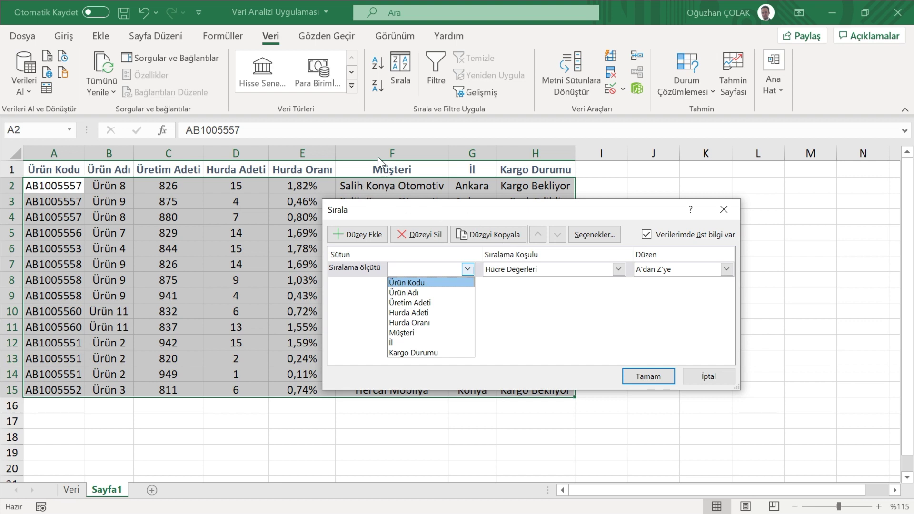
left_click(597, 238)
left_click(456, 295)
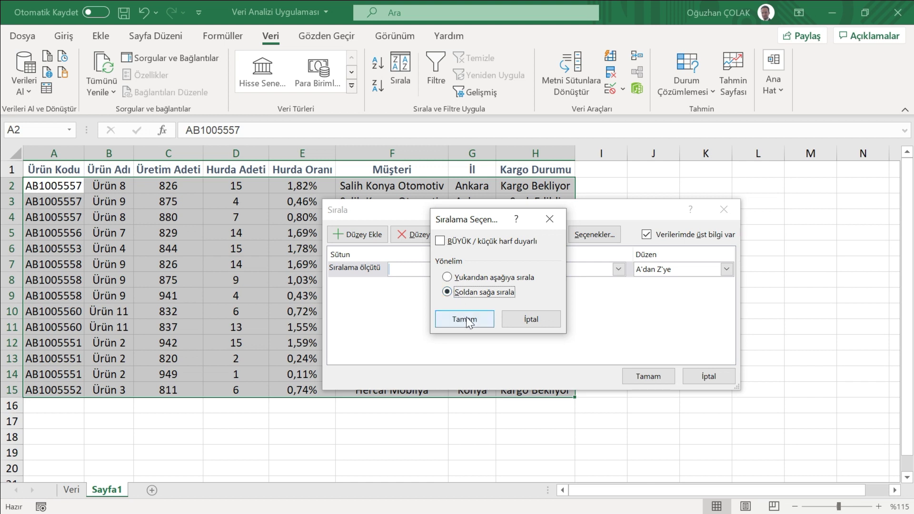
left_click(465, 320)
left_click(467, 269)
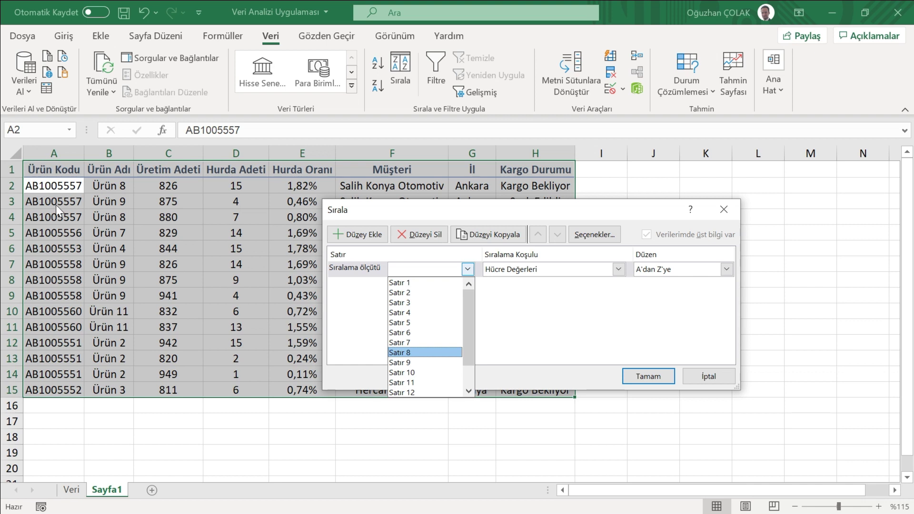
left_click(399, 283)
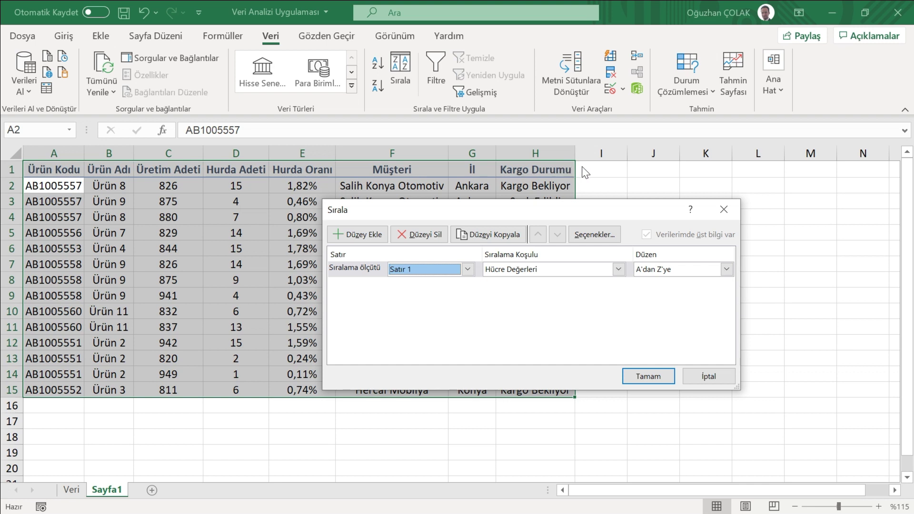
Keep Cell Values and A to Z order, and apply the column sort
left_click(726, 269)
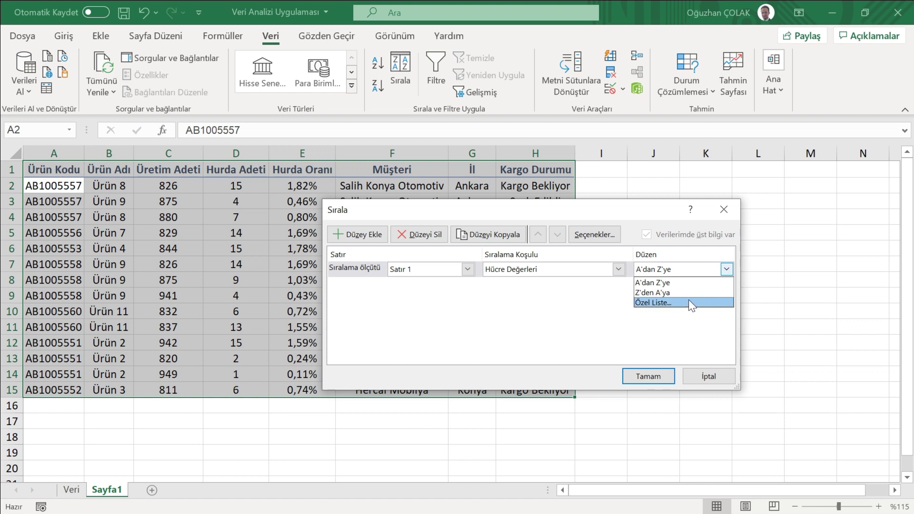
left_click(620, 268)
left_click(620, 268)
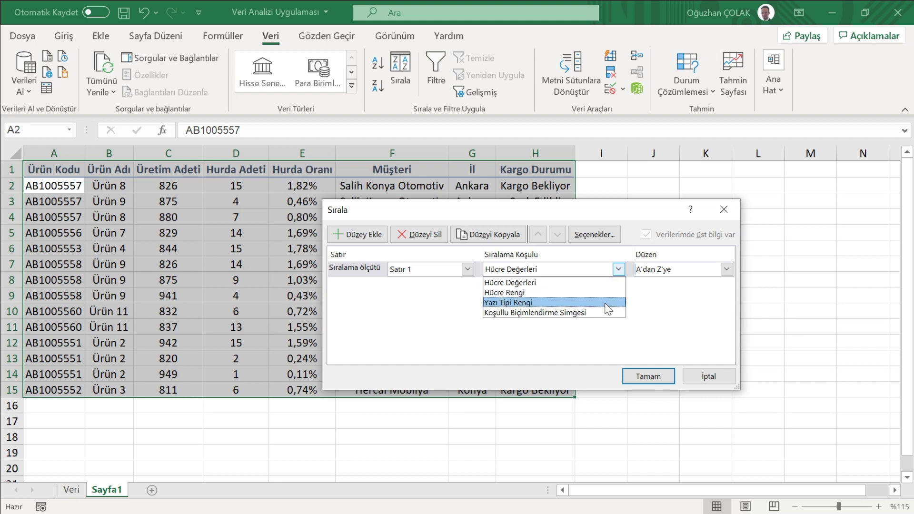
left_click(727, 269)
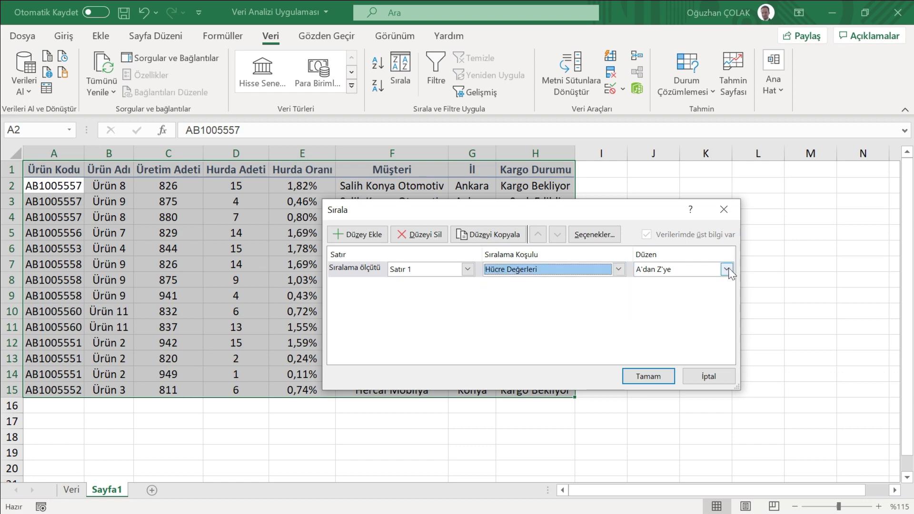
left_click(727, 269)
left_click(727, 269)
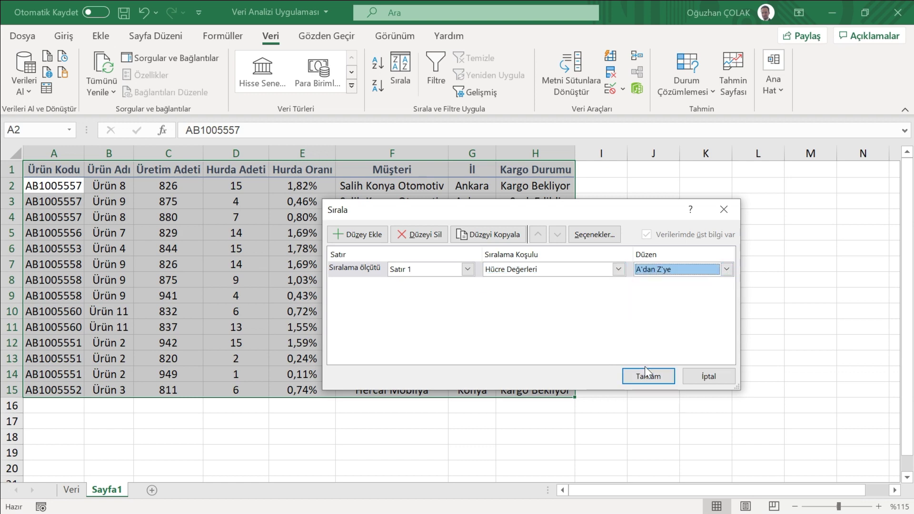
left_click(642, 376)
key("ctrl+Home")
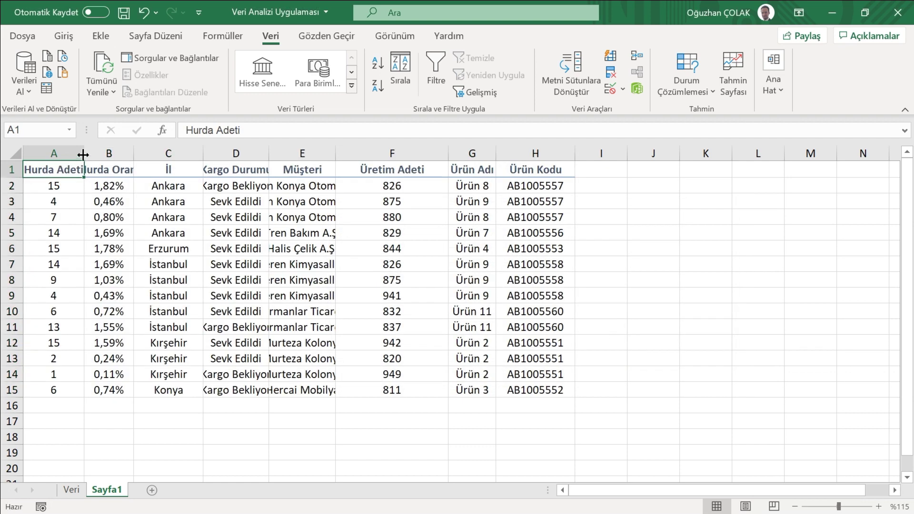
Autofit columns A through H to their contents
double_click(83, 154)
left_click_drag(67, 153, 553, 157)
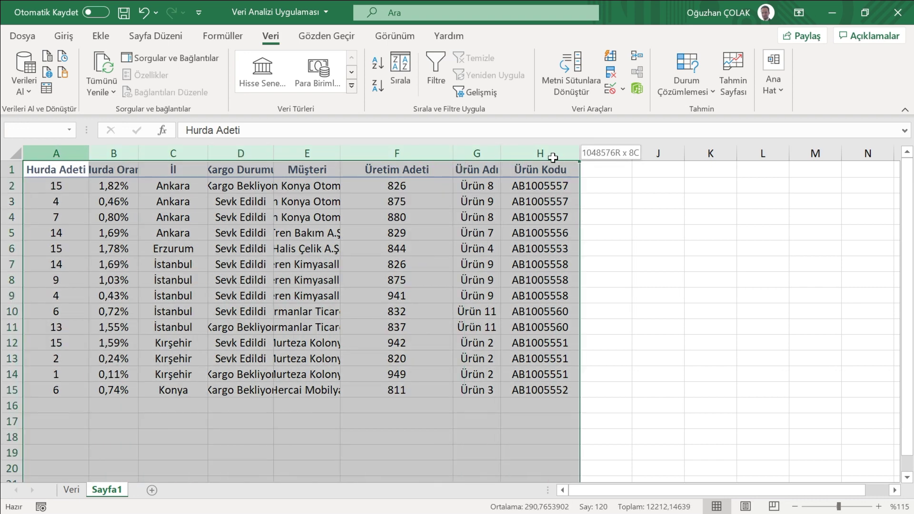
double_click(138, 153)
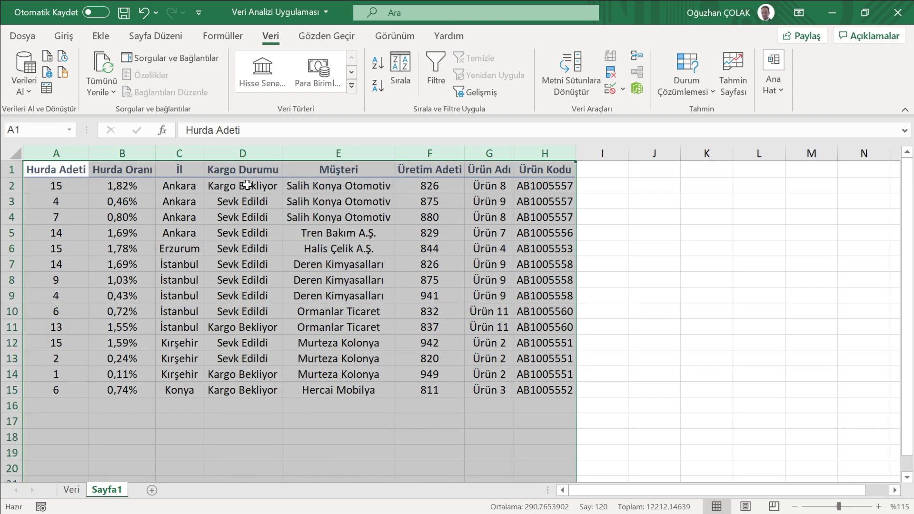
Re-sort the columns by Row 1 headers in Z to A order
left_click(410, 71)
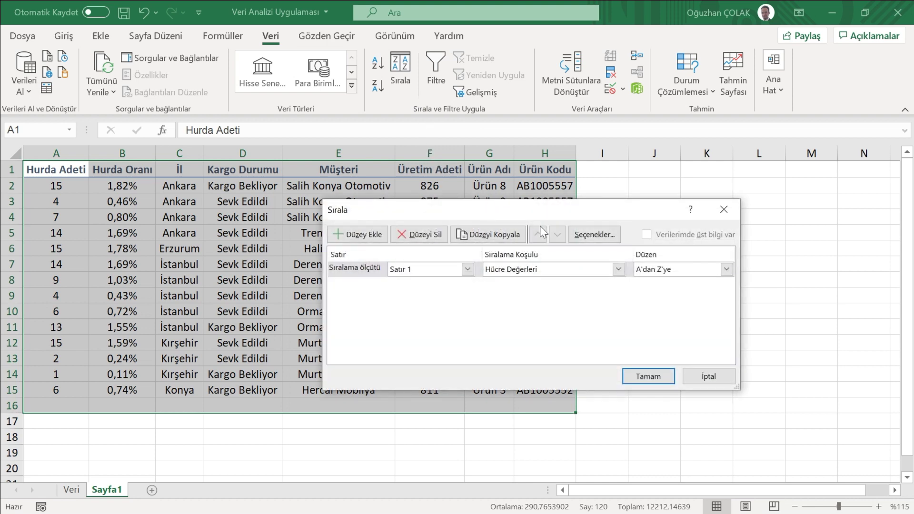
left_click(726, 268)
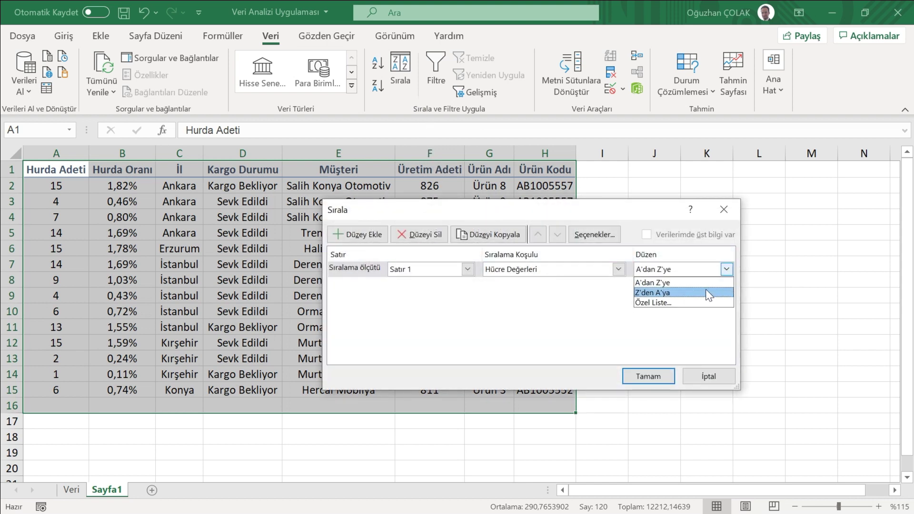
left_click(705, 290)
left_click(647, 376)
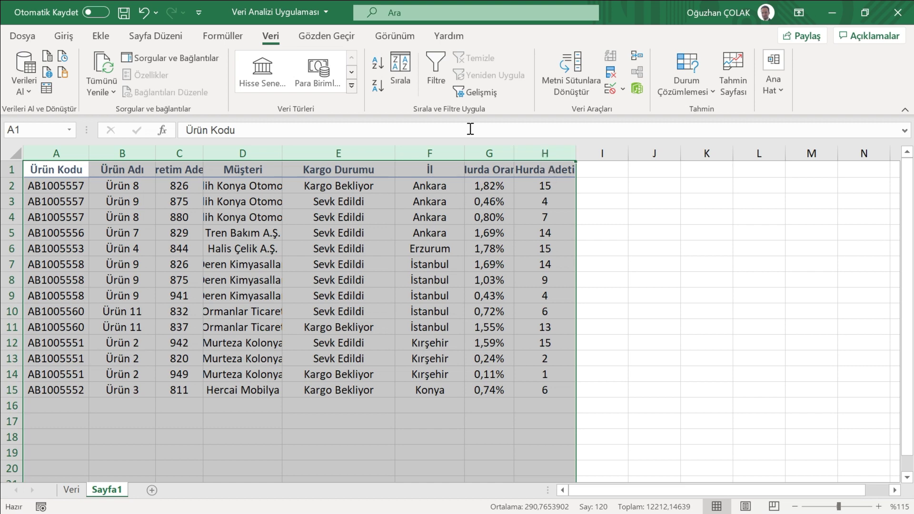
left_click(400, 72)
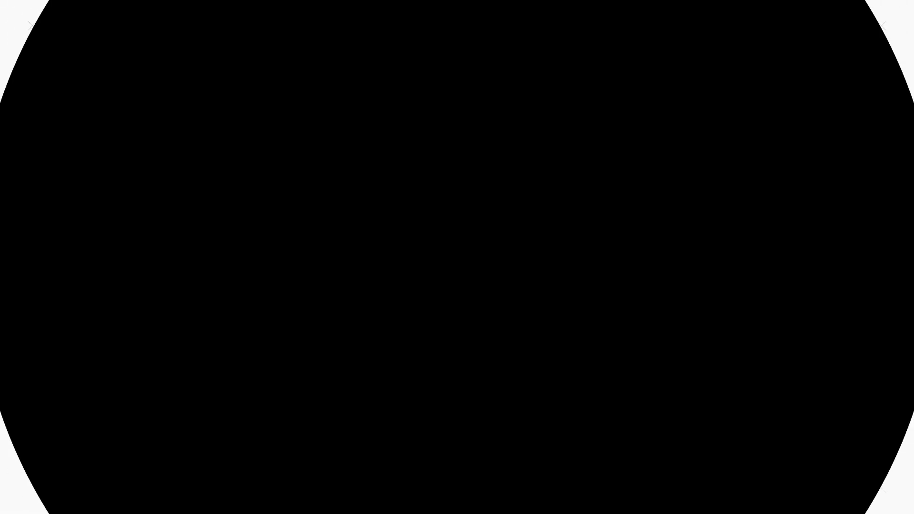